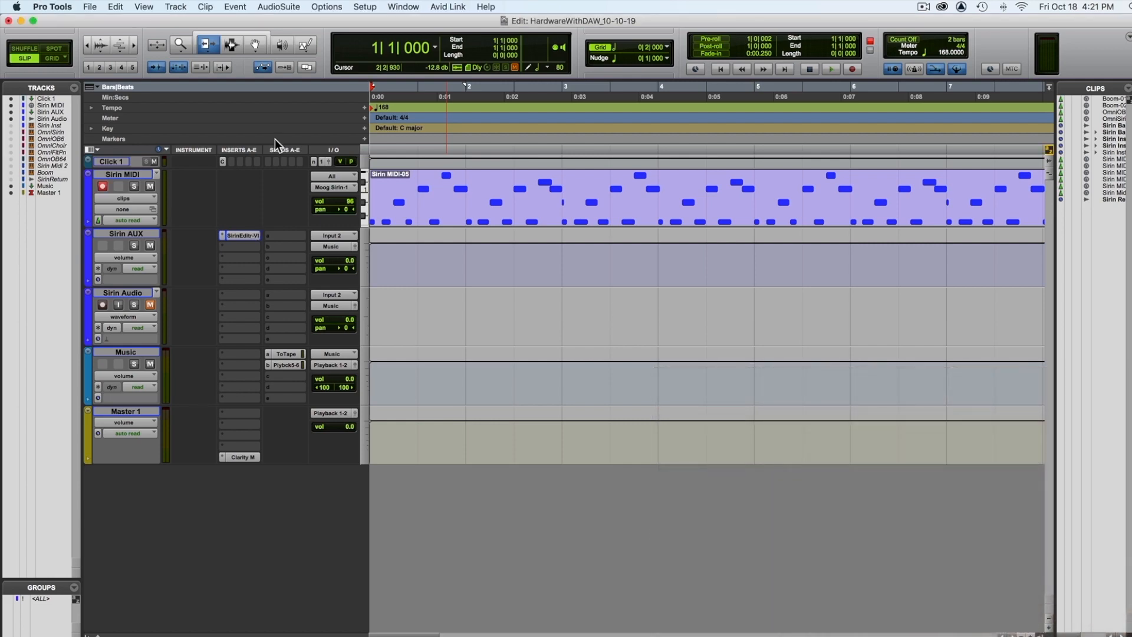
Step: Play the Sirin MIDI sequence, record a live pass of synth knob movements over it on the armed track, and play the take back
{"action": "key", "text": "space"}
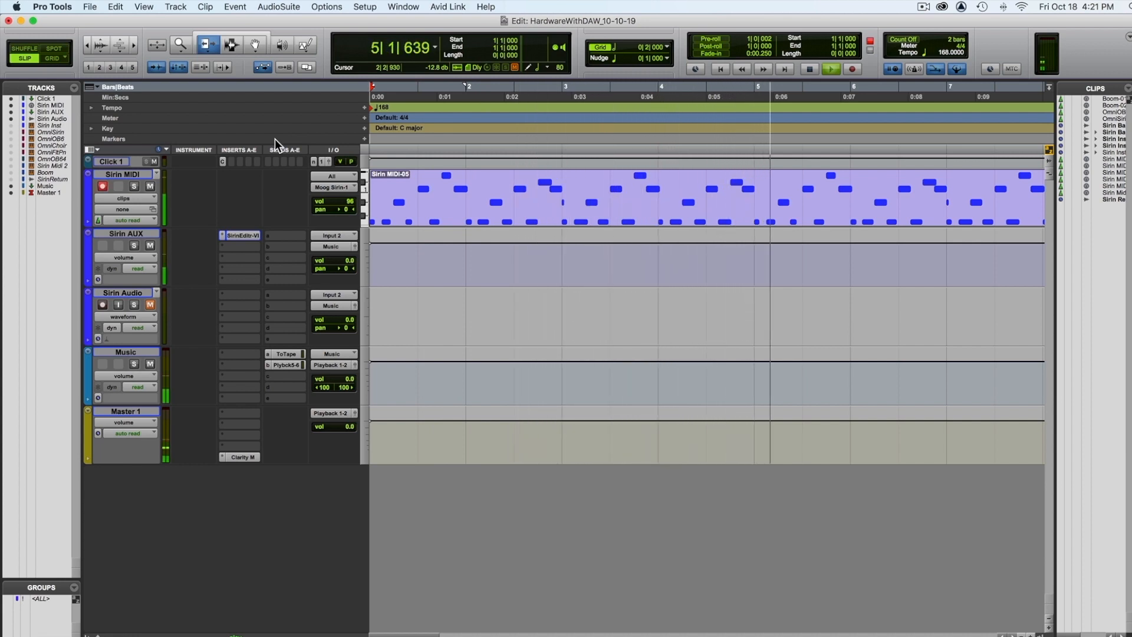
{"action": "key", "text": "space"}
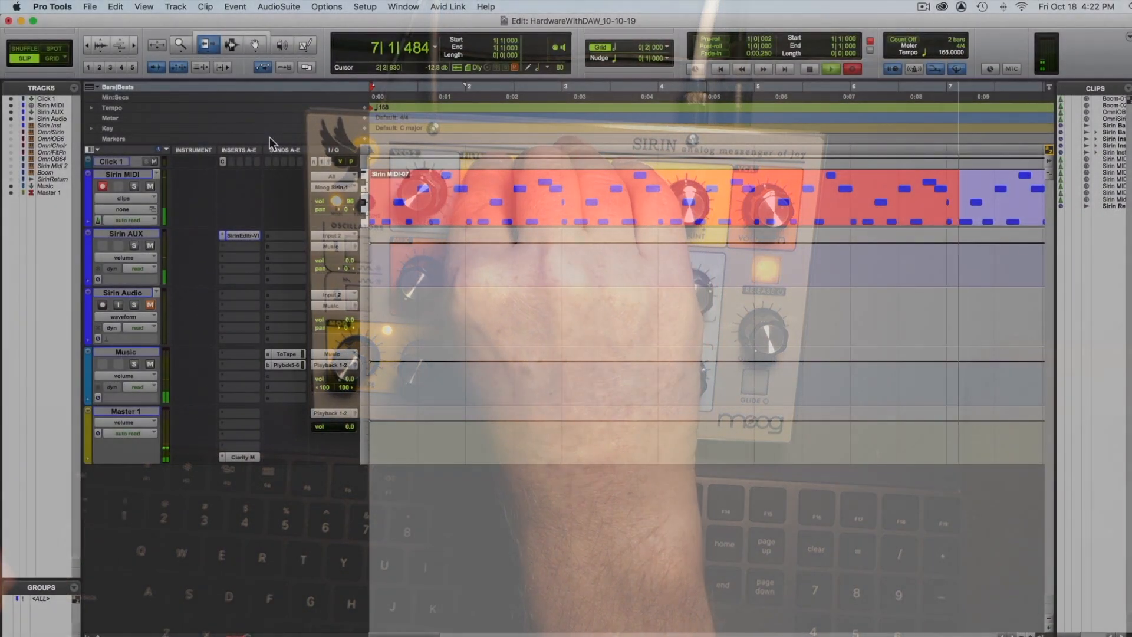
{"action": "key", "text": "space"}
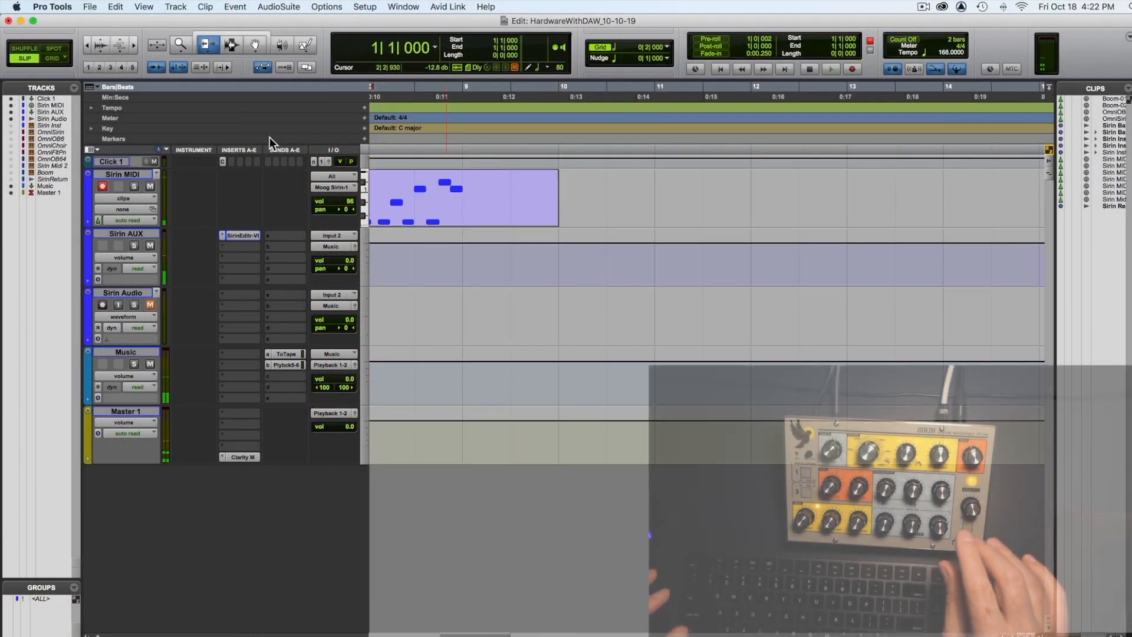
{"action": "key", "text": "space"}
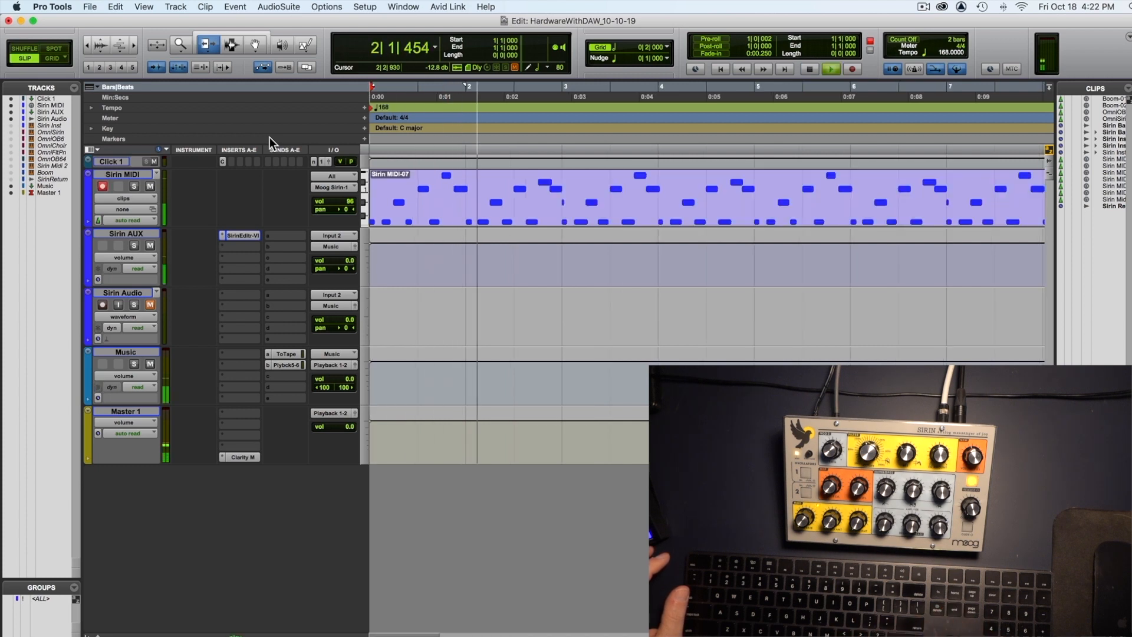
{"action": "key", "text": "space"}
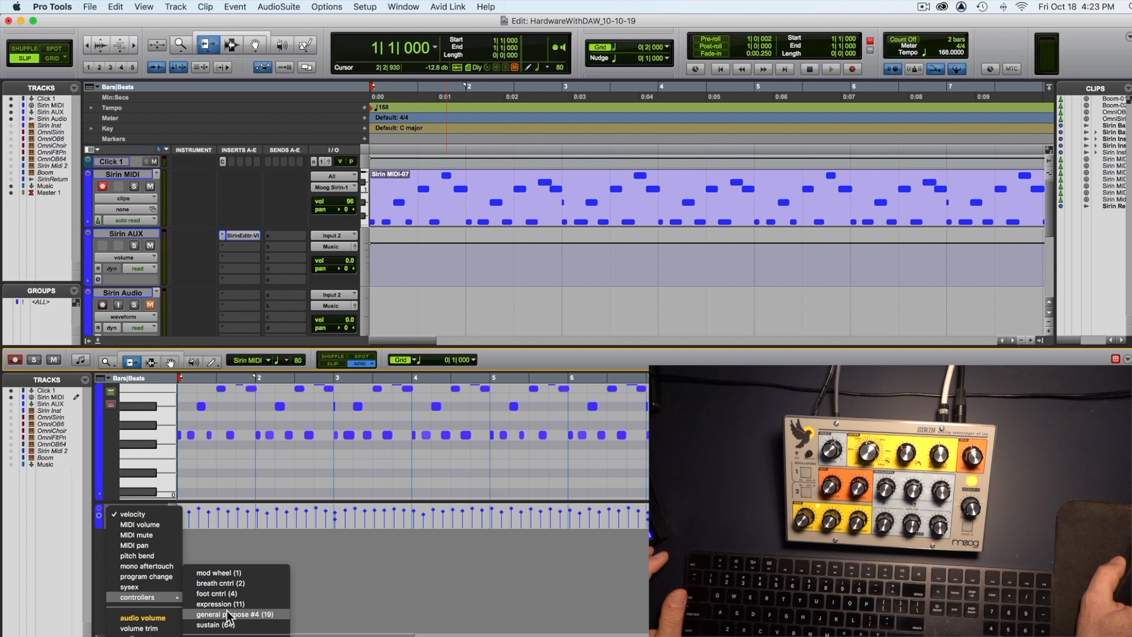
Step: Show the Sirin MIDI clip in the docked MIDI editor, heighten its general purpose #4 (19) controller lane and play the recorded curve
{"action": "left_click", "coordinate": [217, 612]}
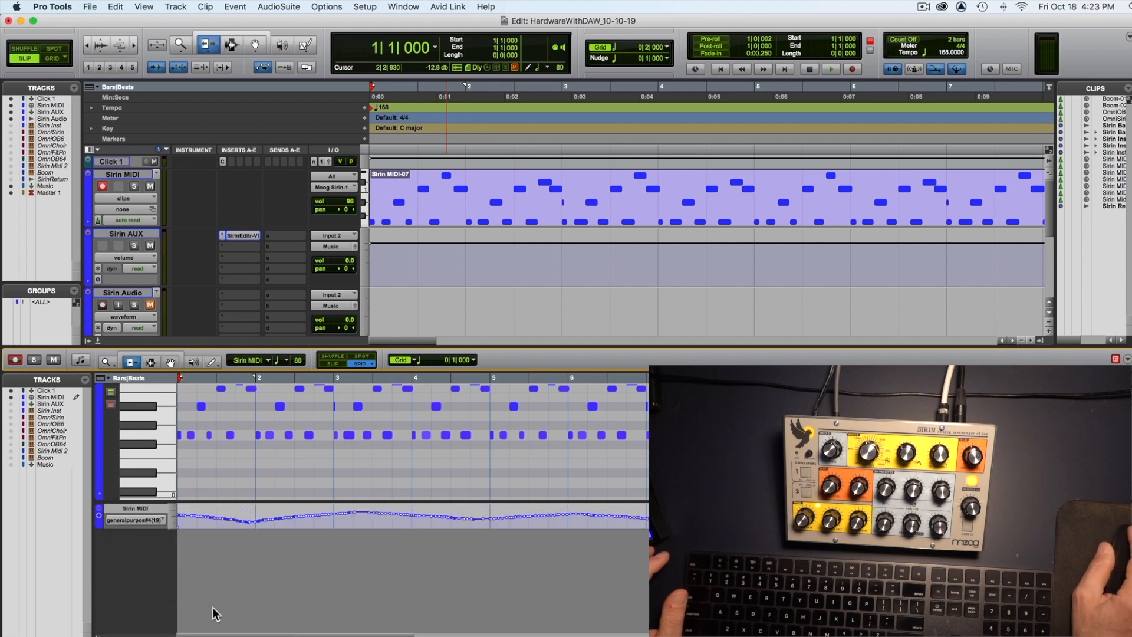
{"action": "left_click_drag", "start_coordinate": [135, 529], "coordinate": [139, 597]}
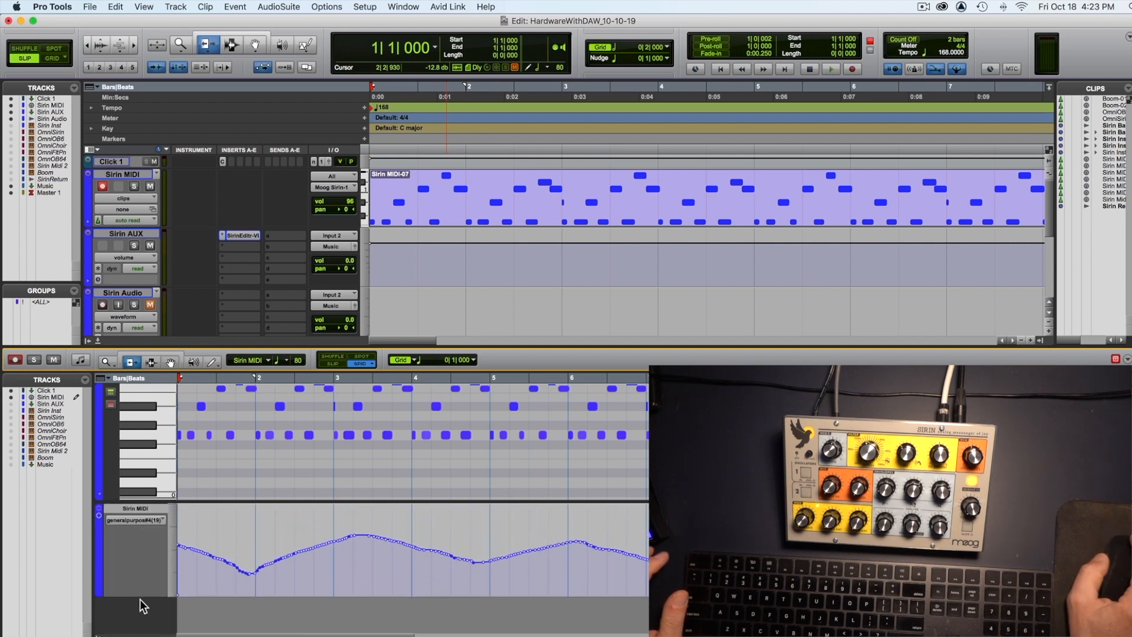
{"action": "key", "text": "space"}
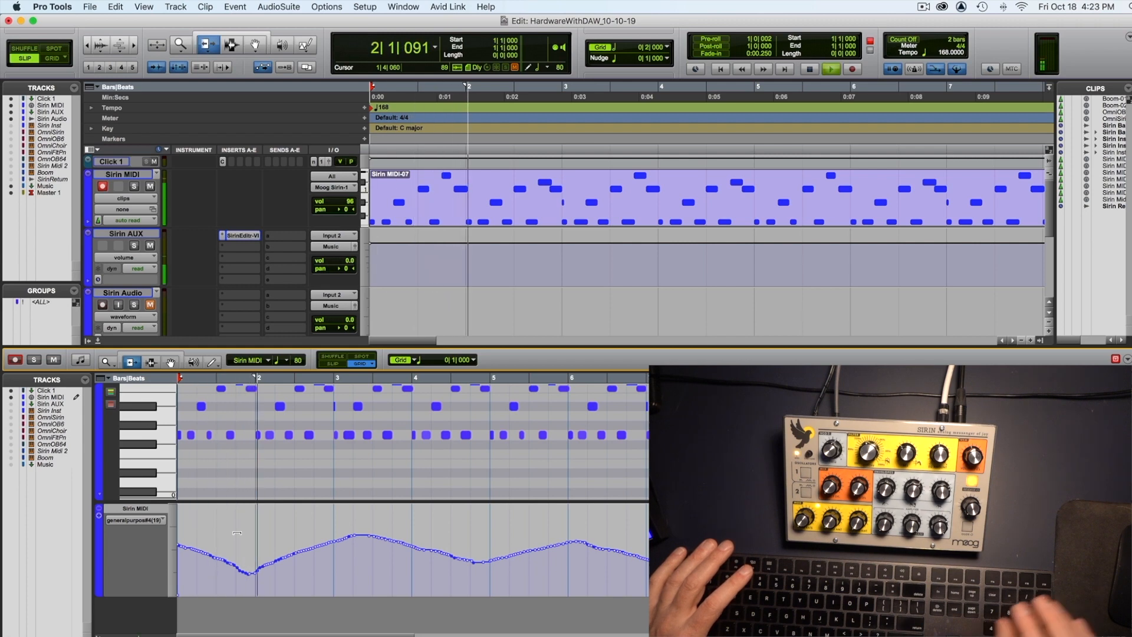
{"action": "key", "text": "space"}
Step: Redraw the general purpose #4 (19) controller curve with the Pencil as three arches from bar 2 to about bar 9, and play it back
{"action": "left_click", "coordinate": [212, 362]}
{"action": "mouse_move", "coordinate": [254, 567]}
{"action": "left_mouse_down"}
{"action": "mouse_move", "coordinate": [326, 524]}
{"action": "mouse_move", "coordinate": [389, 515]}
{"action": "left_mouse_up"}
{"action": "left_click_drag", "start_coordinate": [493, 569], "coordinate": [493, 572]}
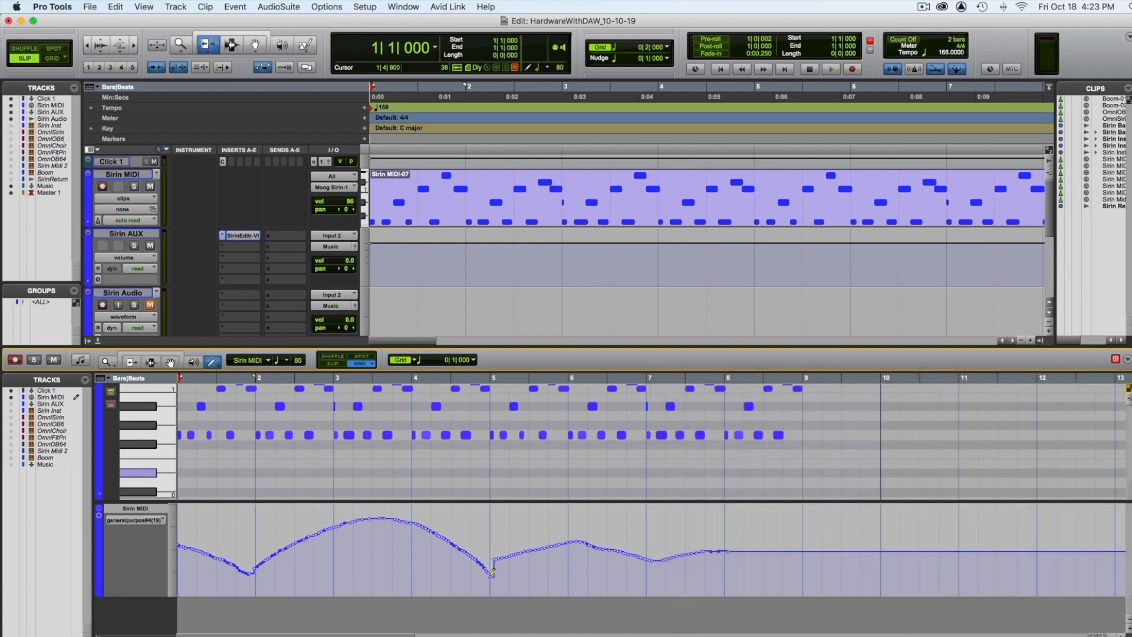
{"action": "left_click_drag", "start_coordinate": [652, 583], "coordinate": [668, 588]}
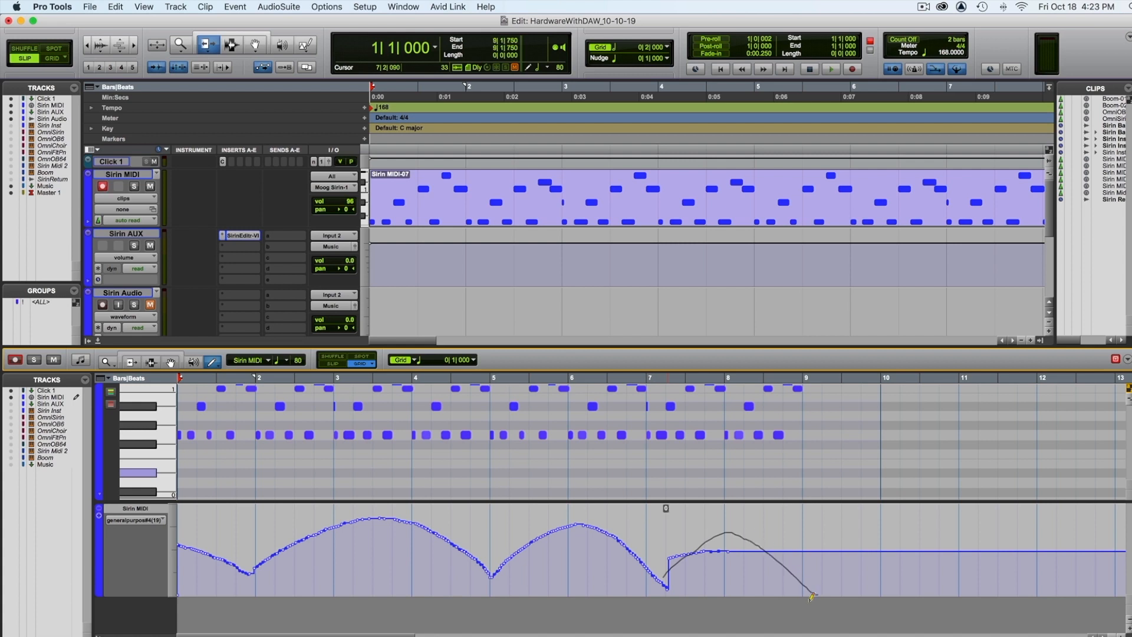
{"action": "left_click_drag", "start_coordinate": [810, 599], "coordinate": [811, 600]}
{"action": "key", "text": "space"}
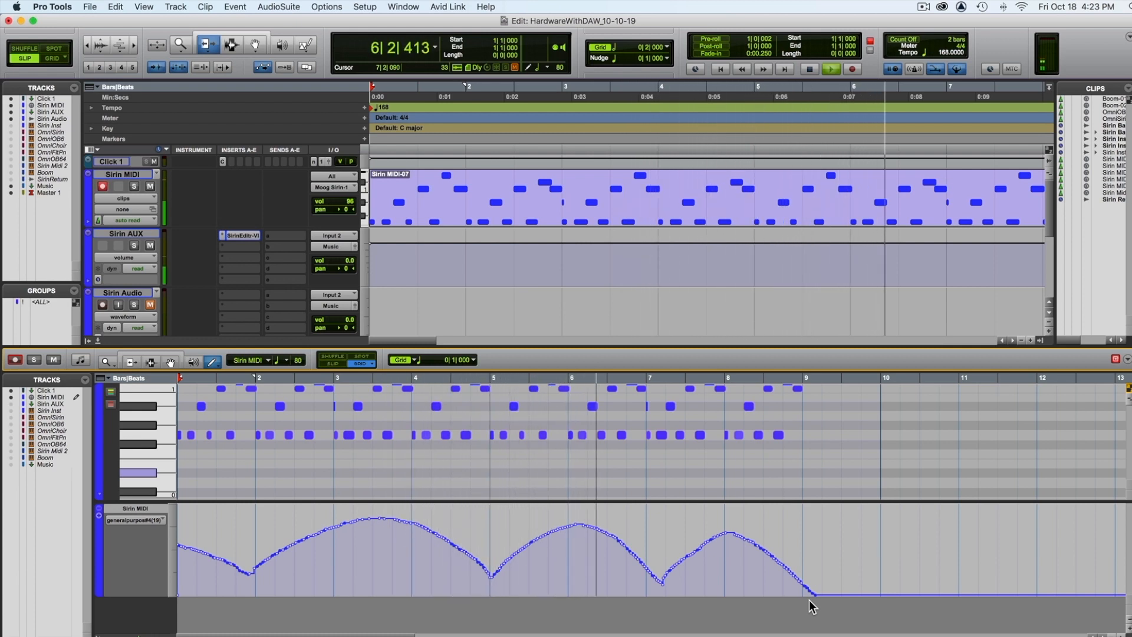
{"action": "key", "text": "space"}
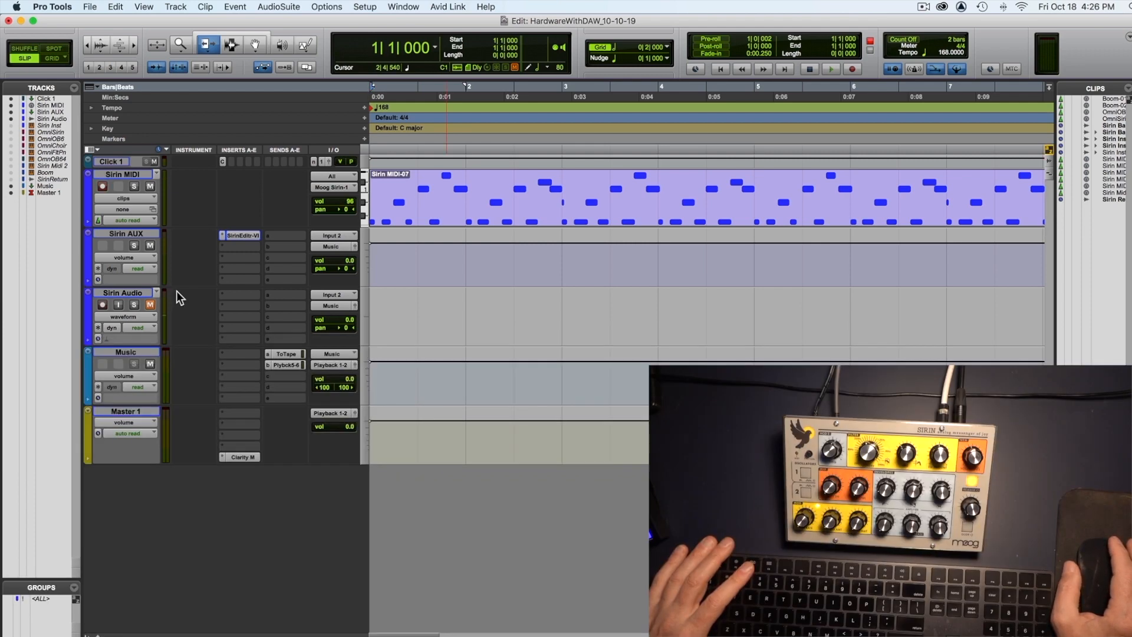
Step: Mute Sirin AUX, arm Sirin Audio, record about three bars of the synth from the session start, and disarm the track
{"action": "left_click", "coordinate": [150, 245]}
{"action": "left_click", "coordinate": [102, 305]}
{"action": "left_click", "coordinate": [104, 184]}
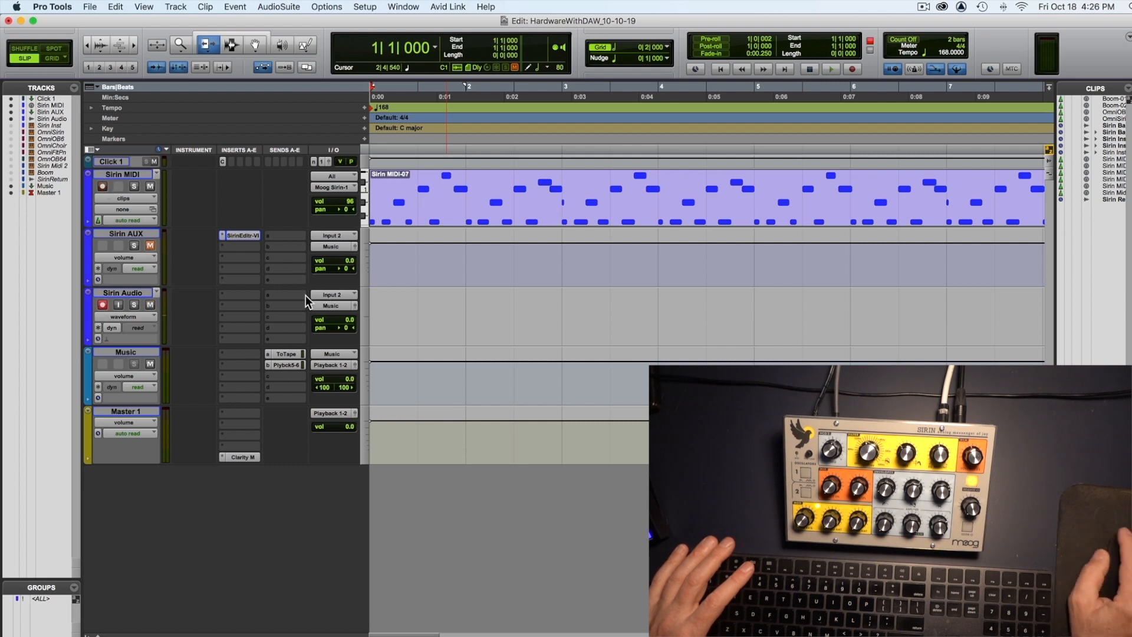
{"action": "key", "text": "super+space"}
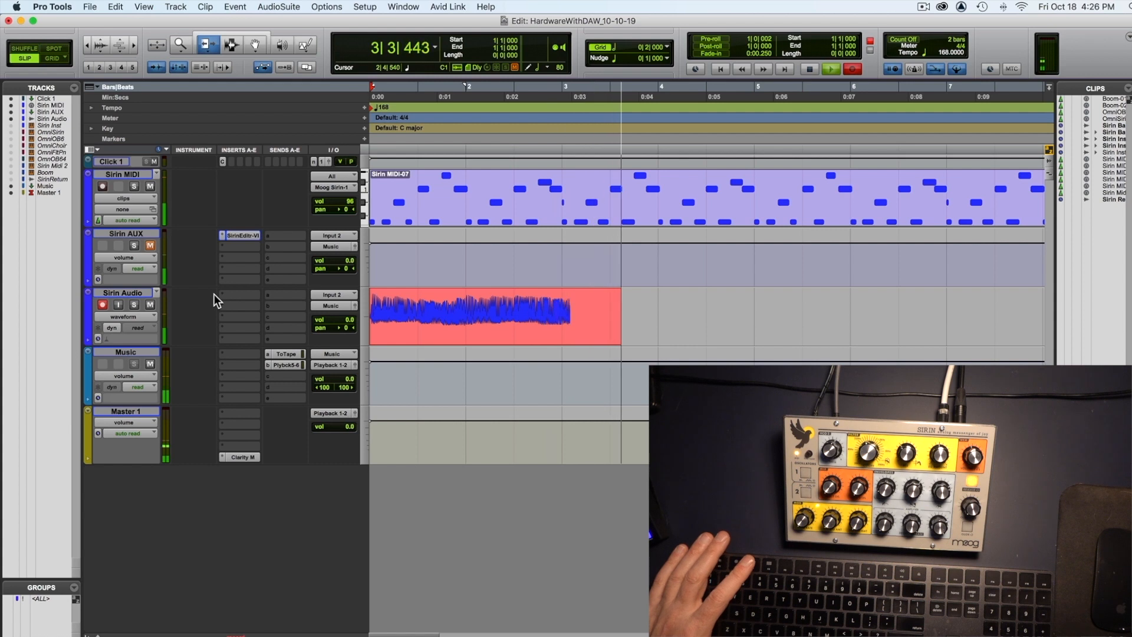
{"action": "key", "text": "space"}
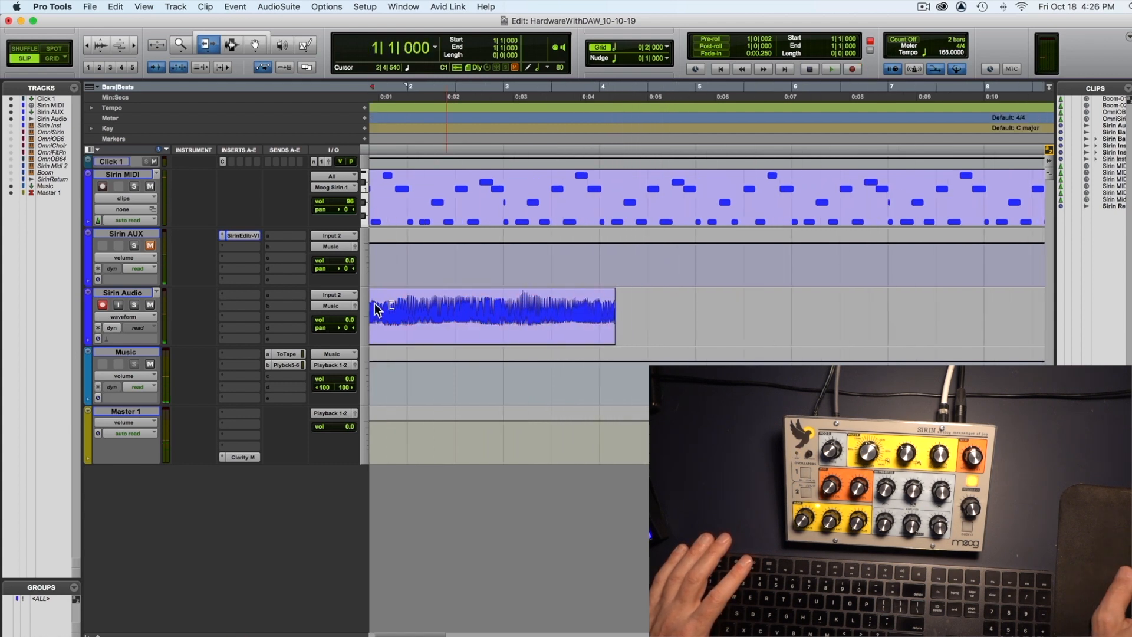
{"action": "left_click", "coordinate": [102, 304]}
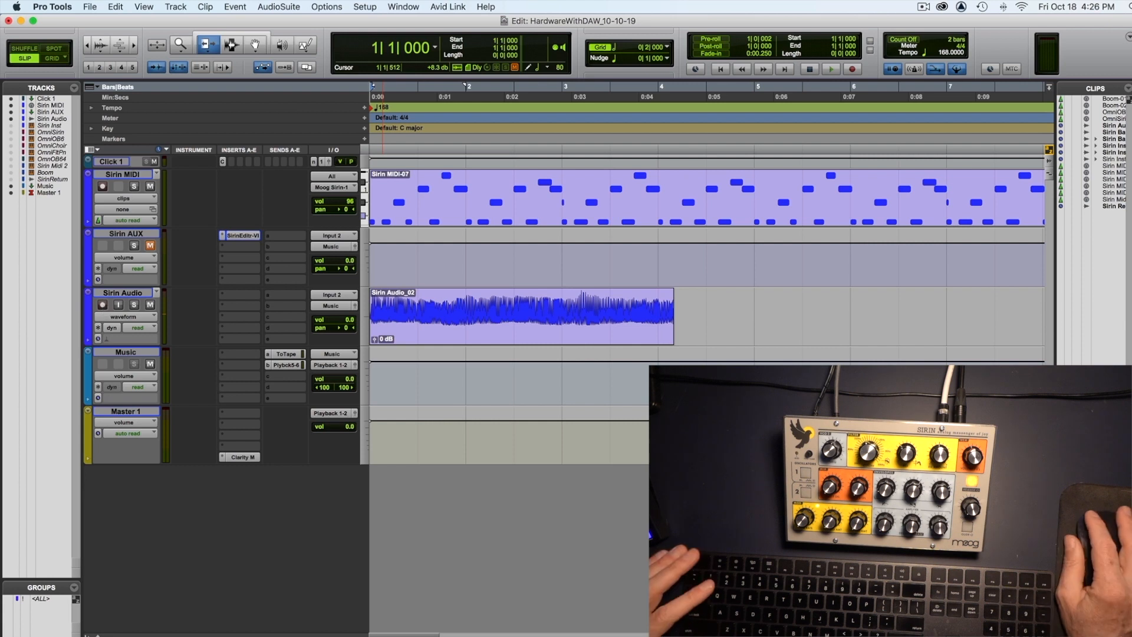
Step: Mute the Sirin Audio track and play the sequence through the Sirin Inst instrument track
{"action": "left_click", "coordinate": [125, 176]}
{"action": "left_click", "coordinate": [137, 236]}
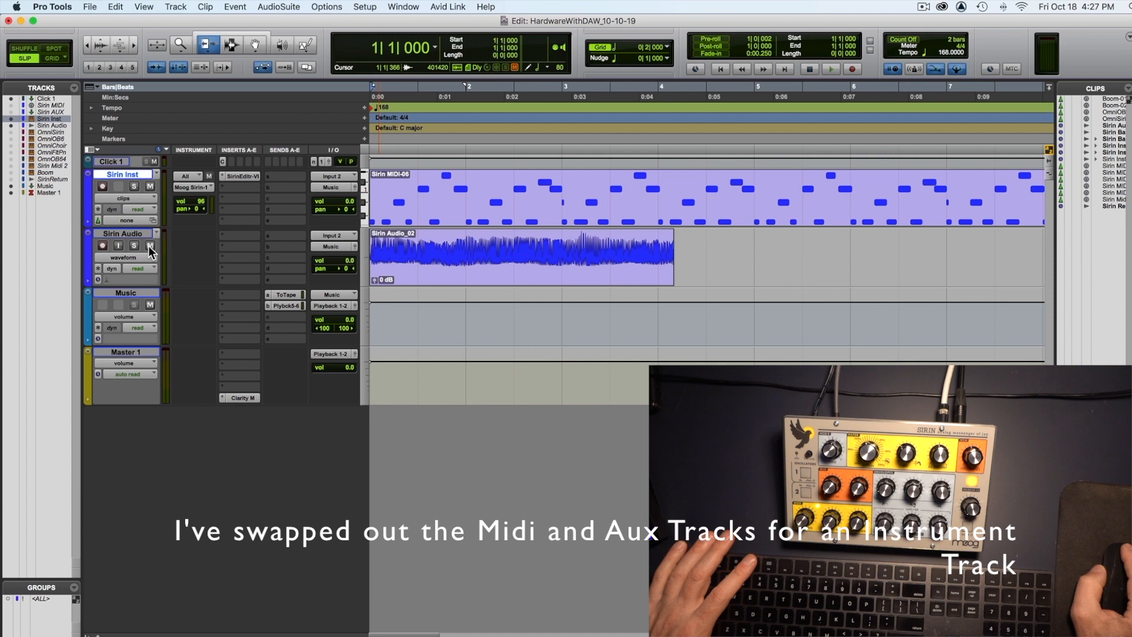
{"action": "left_click", "coordinate": [150, 246]}
{"action": "key", "text": "space"}
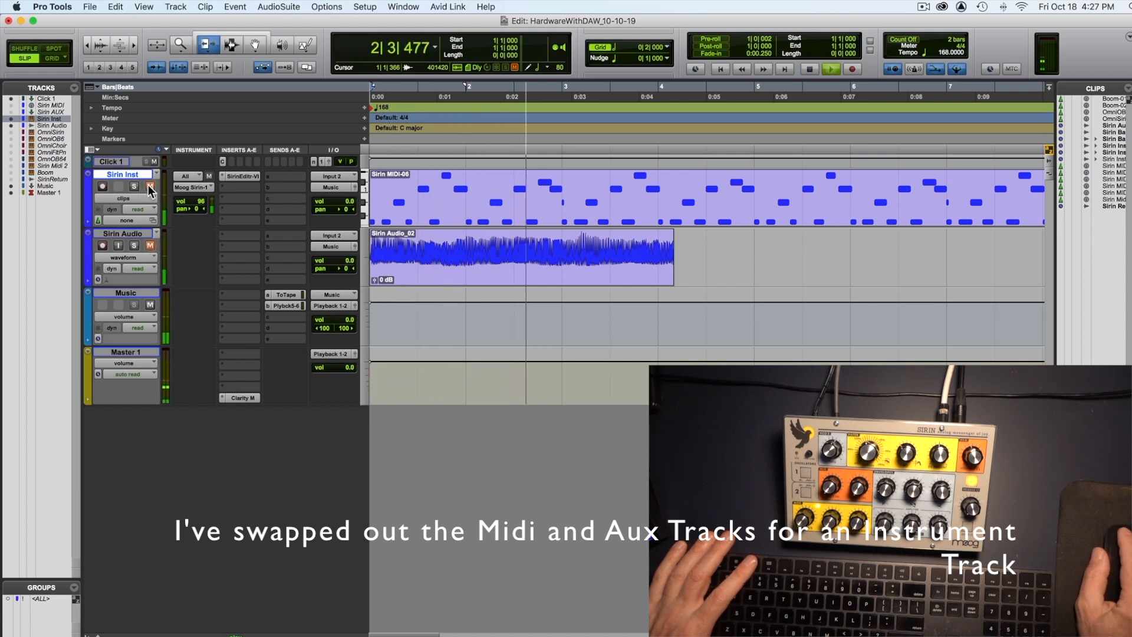
{"action": "key", "text": "space"}
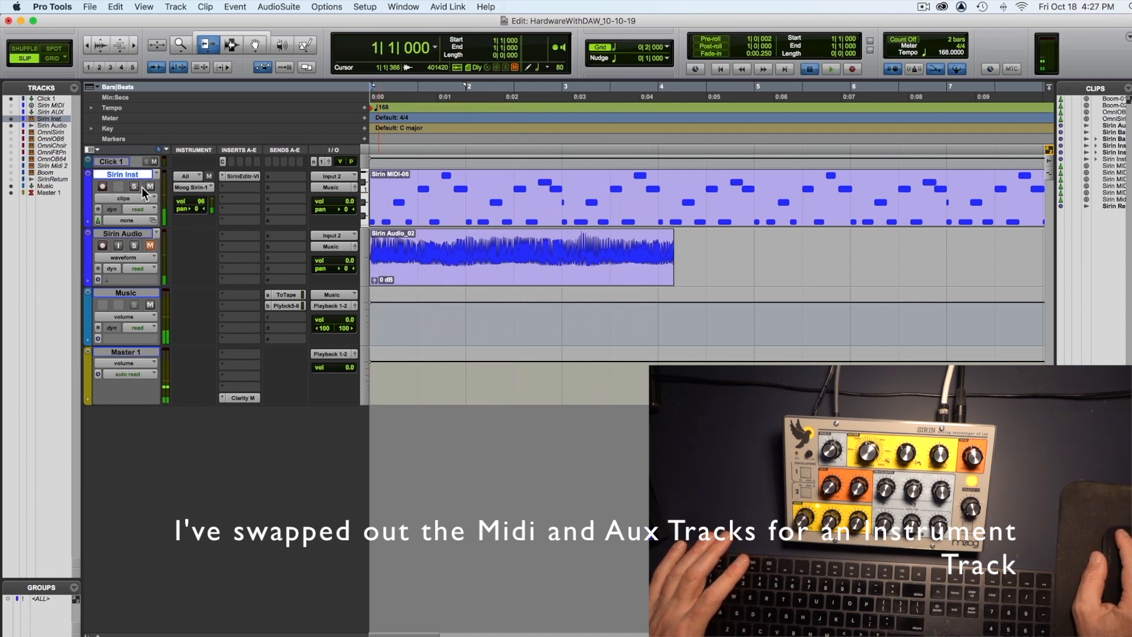
Step: Unmute the Sirin Audio track and delete its recorded clip with the Grabber tool
{"action": "left_click", "coordinate": [150, 245]}
{"action": "left_click", "coordinate": [255, 46]}
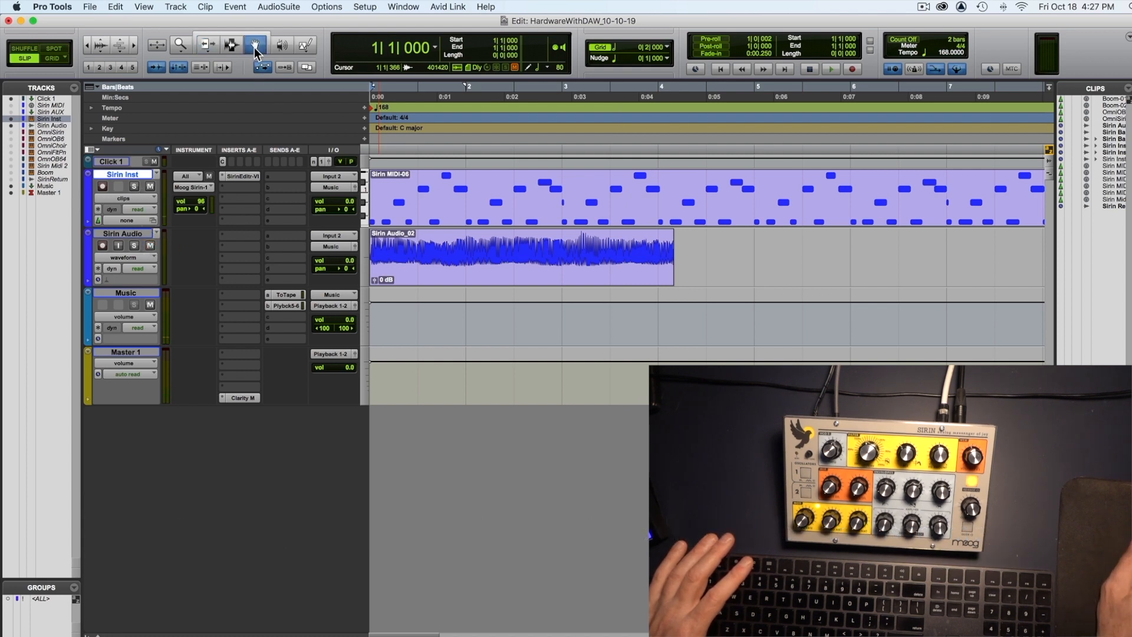
{"action": "left_click", "coordinate": [427, 252]}
{"action": "key", "text": "Delete"}
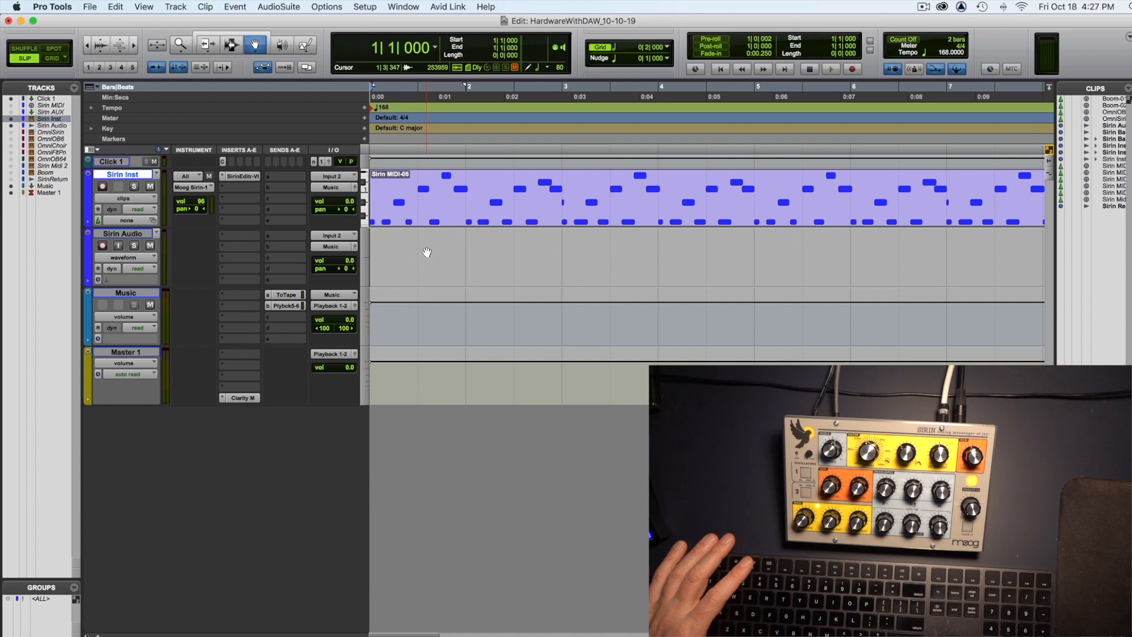
{"action": "scroll", "coordinate": [427, 253], "scroll_direction": "right", "scroll_amount": 1}
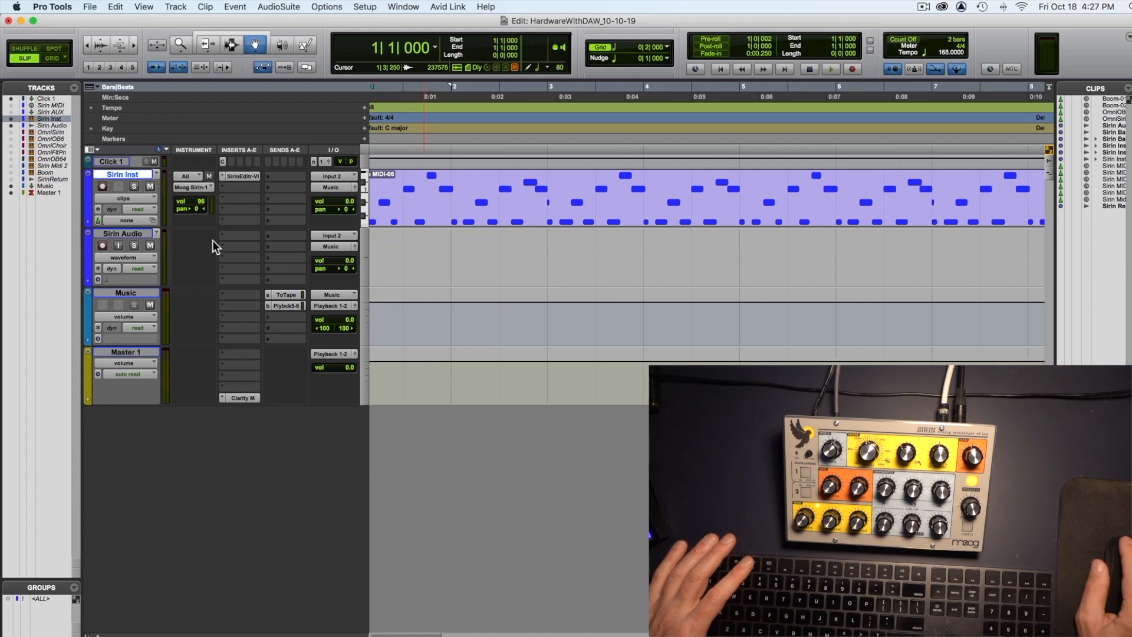
Step: Arm Sirin Audio and record about four bars of the synth's output from the session start
{"action": "left_click", "coordinate": [102, 246]}
{"action": "key", "text": "Return"}
{"action": "key", "text": "super+space"}
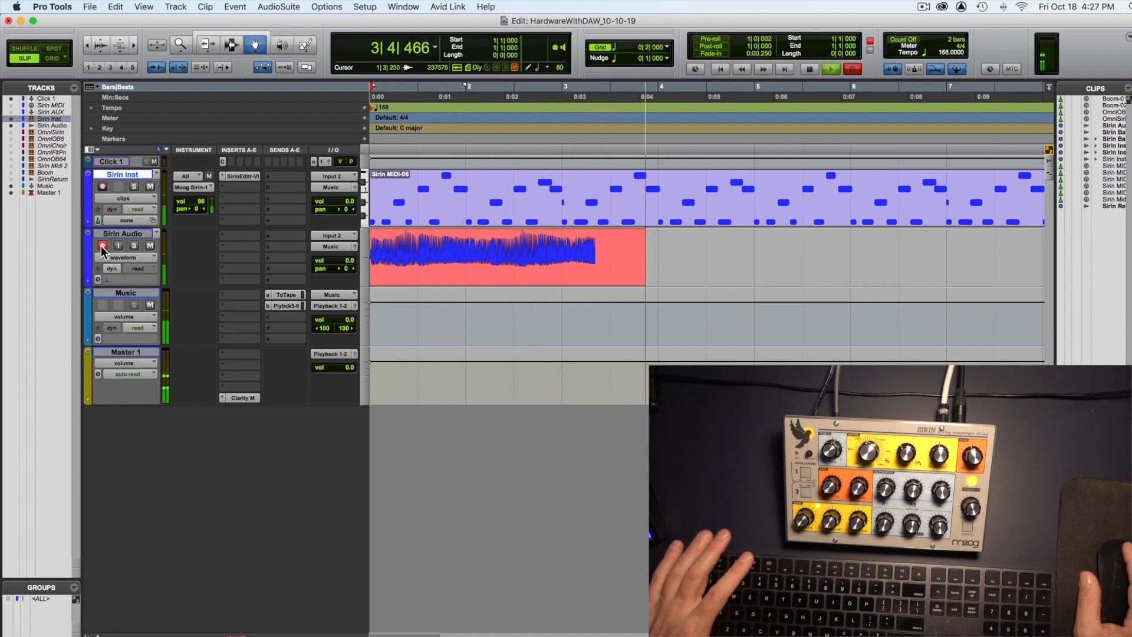
{"action": "key", "text": "space"}
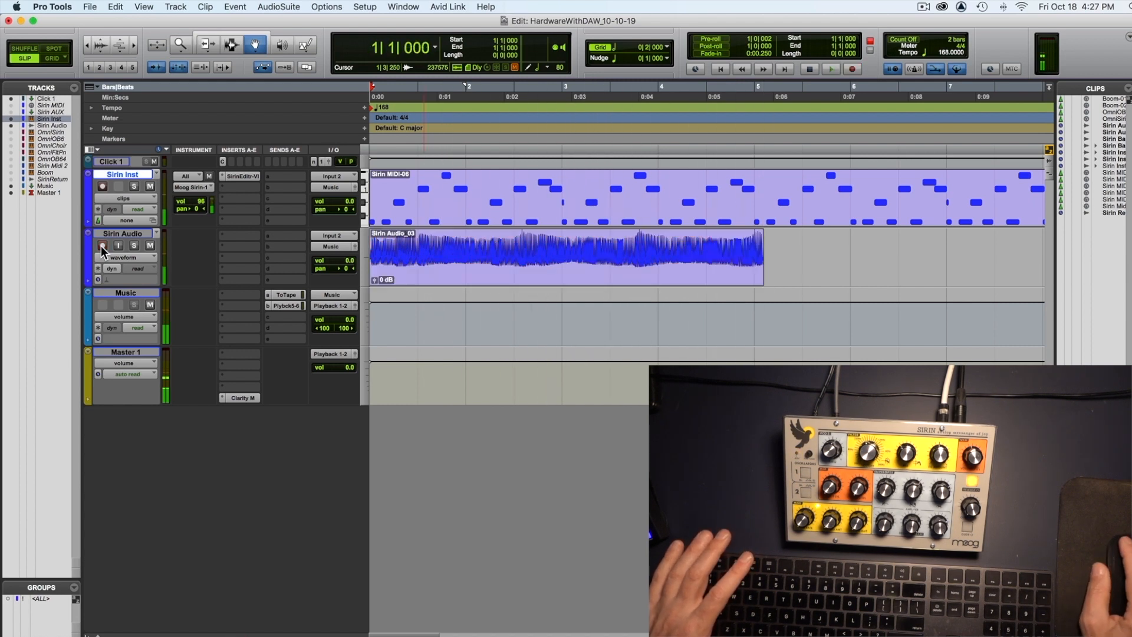
Step: Mute the Sirin Inst track and play back the newly recorded Sirin Audio clip
{"action": "left_click", "coordinate": [150, 187]}
{"action": "key", "text": "space"}
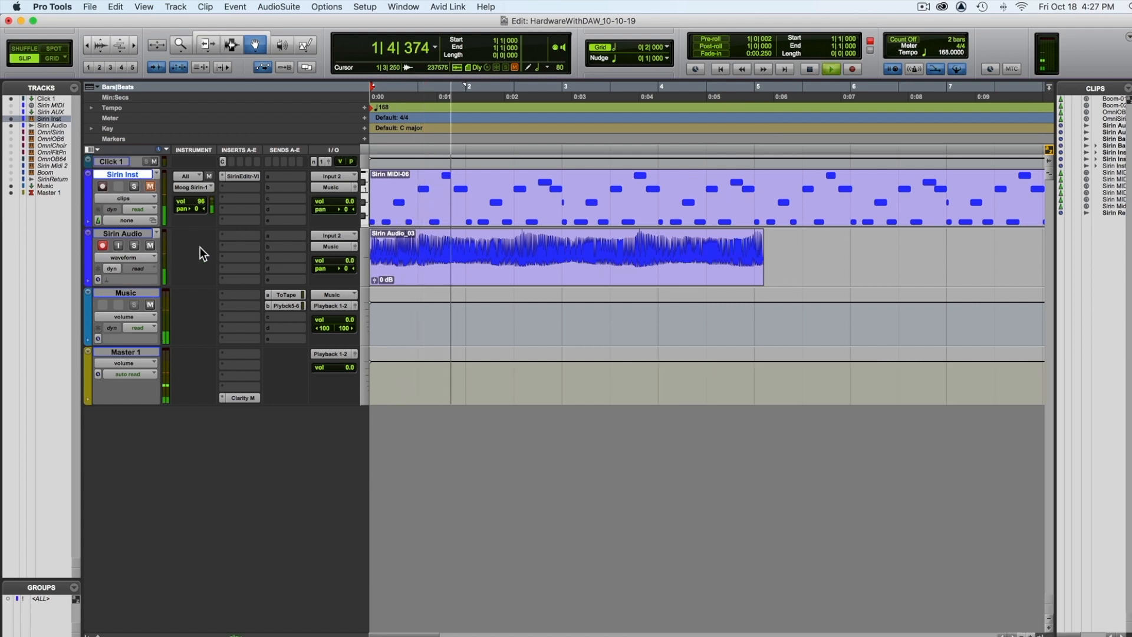
{"action": "key", "text": "space"}
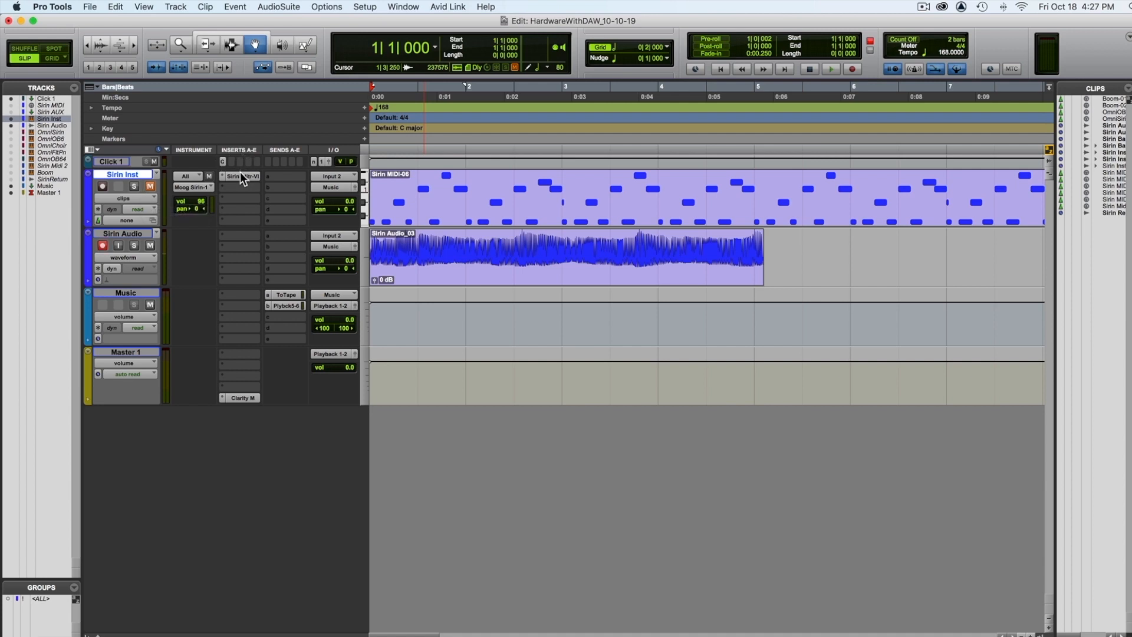
Step: Mute Sirin Audio, open the Sirin Editor-VI plug-in inserted on Sirin Inst, and move its window so the whole editor is in view
{"action": "left_click", "coordinate": [149, 246]}
{"action": "left_click", "coordinate": [123, 118]}
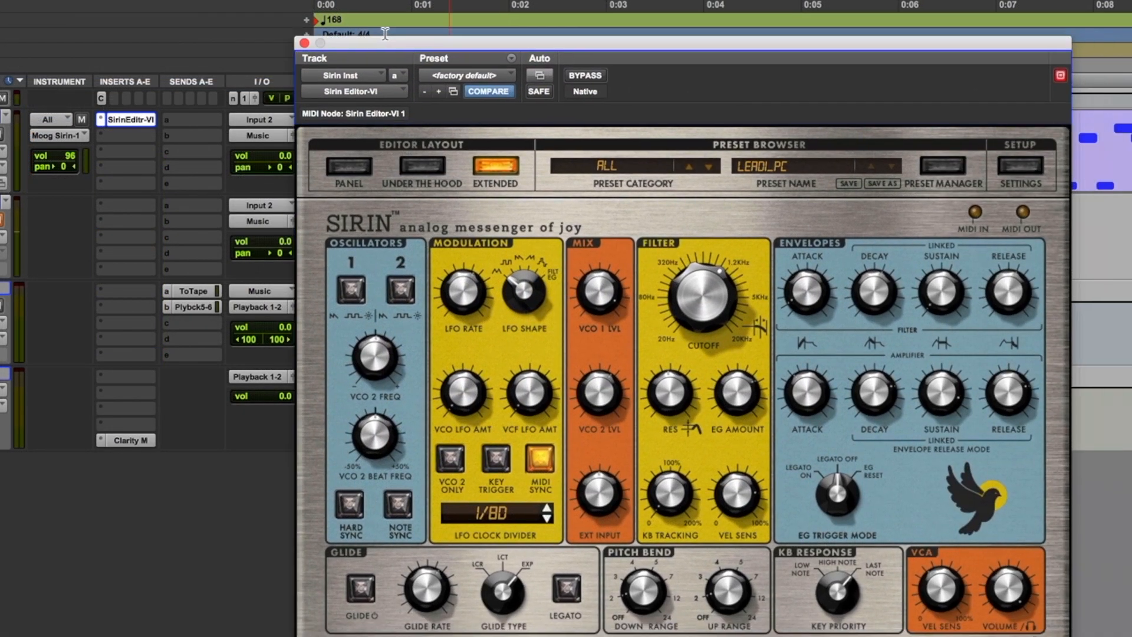
{"action": "left_click_drag", "start_coordinate": [422, 43], "coordinate": [290, 13]}
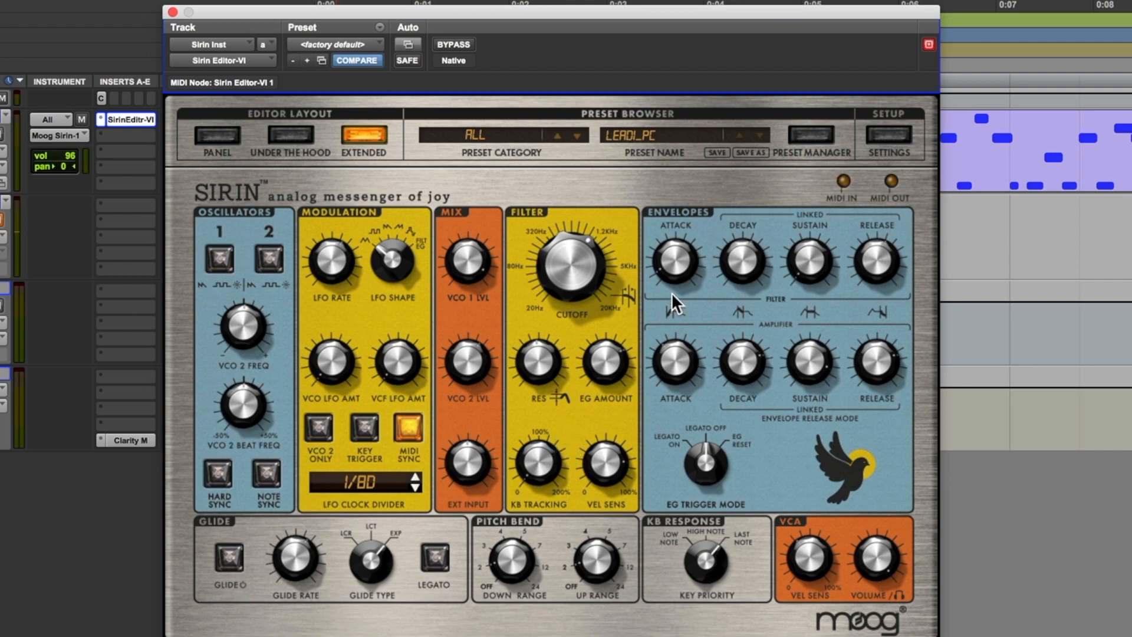
Step: Examine the Sirin editor's preset manager and setup settings, and return to the Extended layout
{"action": "left_click", "coordinate": [814, 134]}
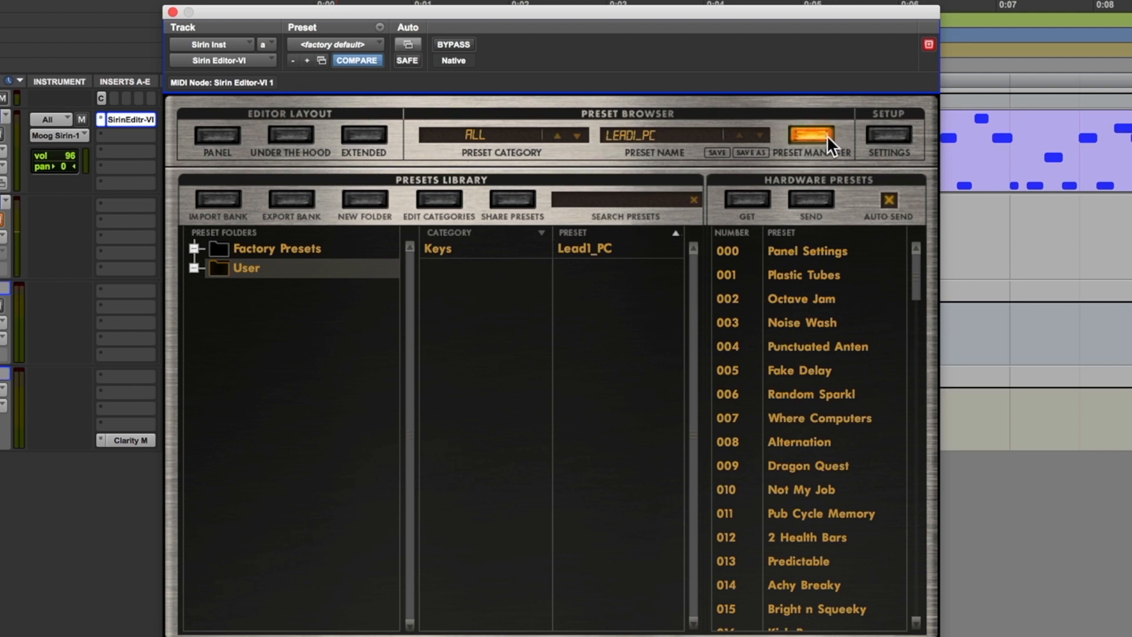
{"action": "left_click", "coordinate": [883, 132]}
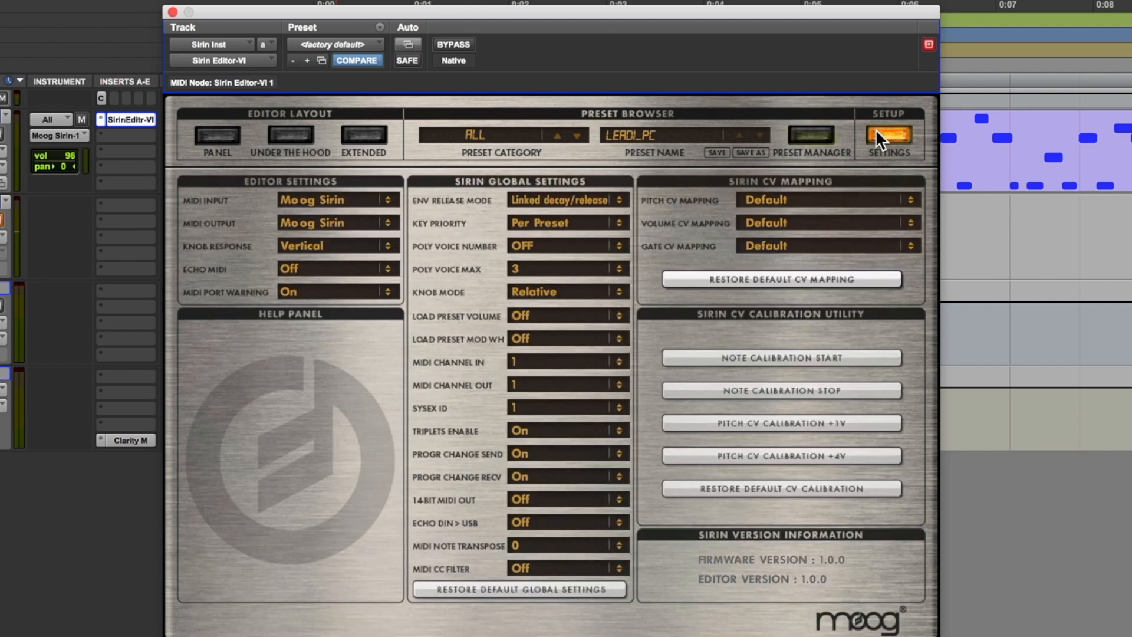
{"action": "left_click", "coordinate": [364, 136]}
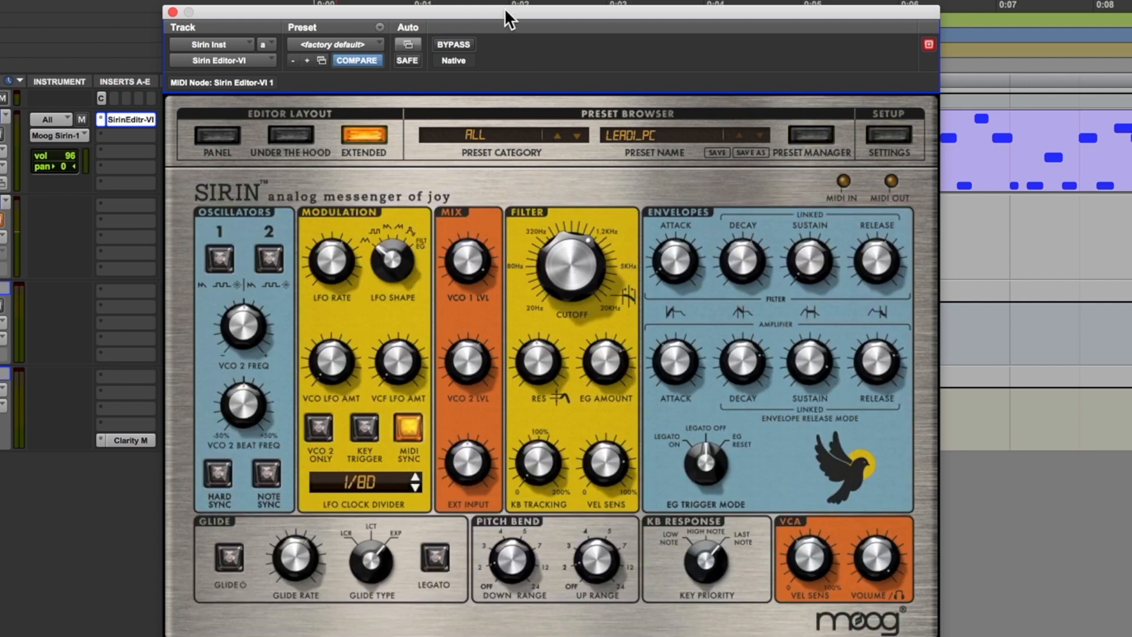
{"action": "left_click_drag", "start_coordinate": [504, 8], "coordinate": [512, 6]}
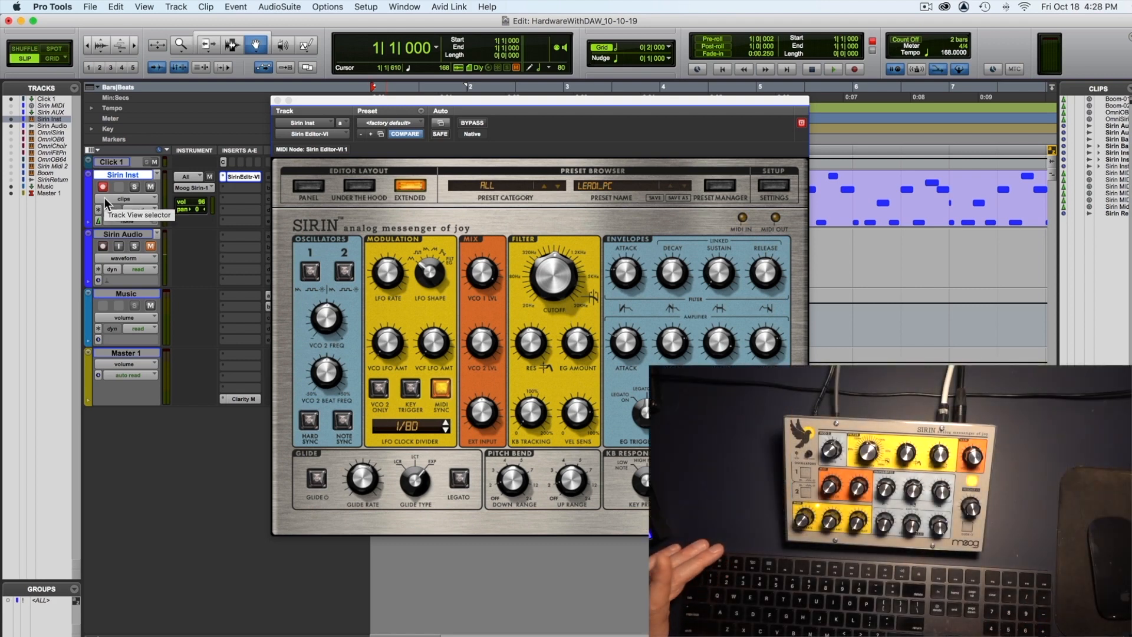
Step: Record a pass of live hardware knob movements onto the armed Sirin Inst track and play it back with the Sirin editor open
{"action": "key", "text": "super+space"}
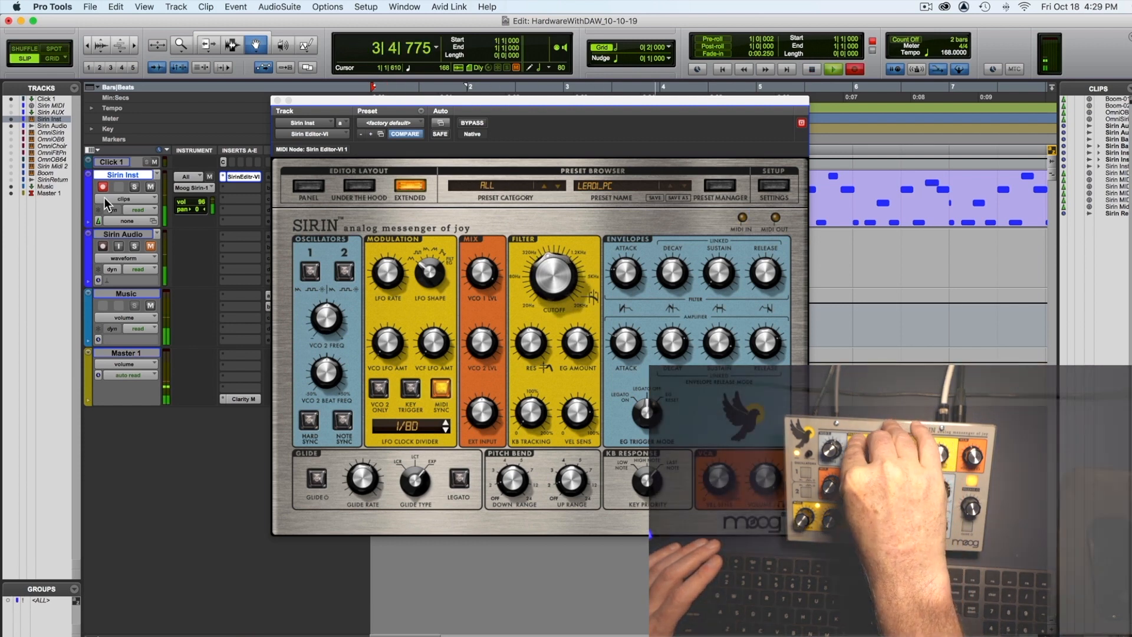
{"action": "key", "text": "space"}
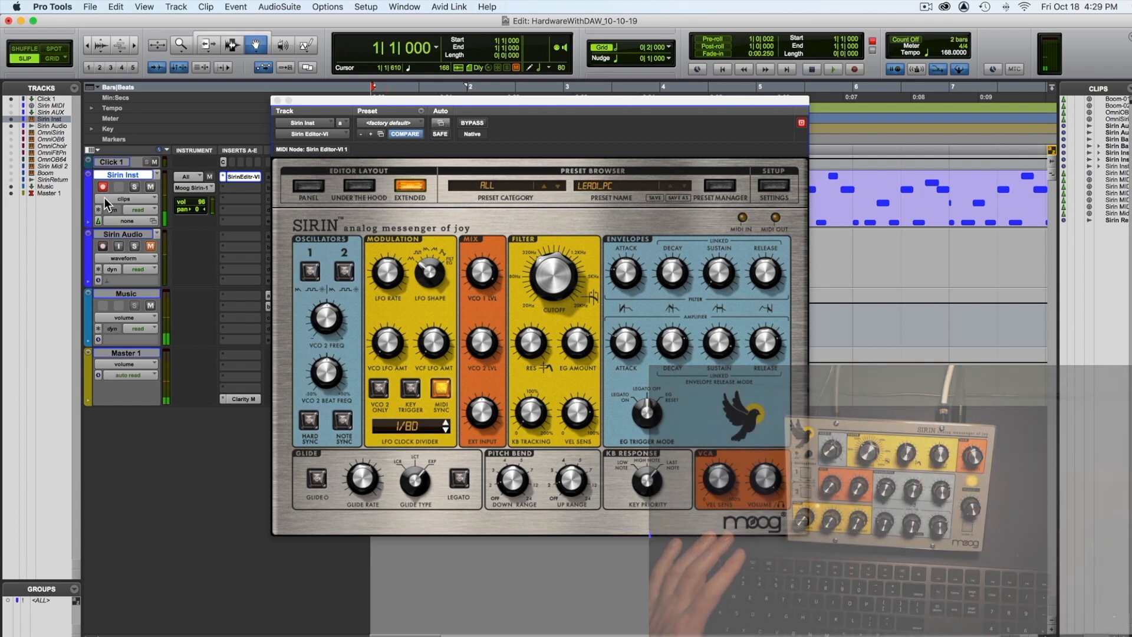
{"action": "key", "text": "space"}
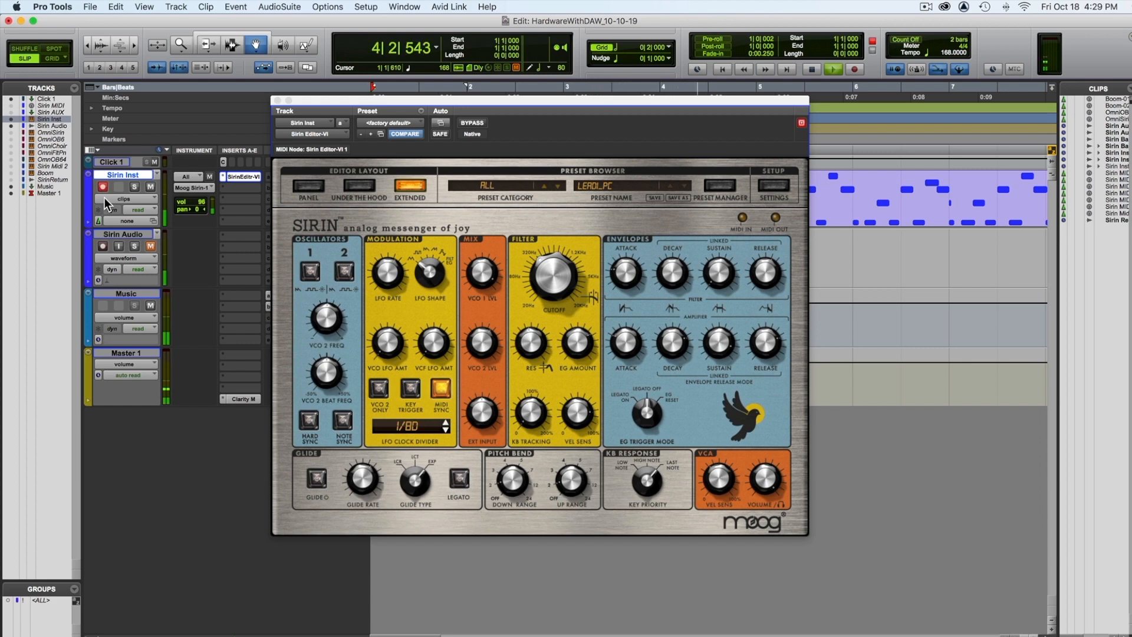
{"action": "key", "text": "space"}
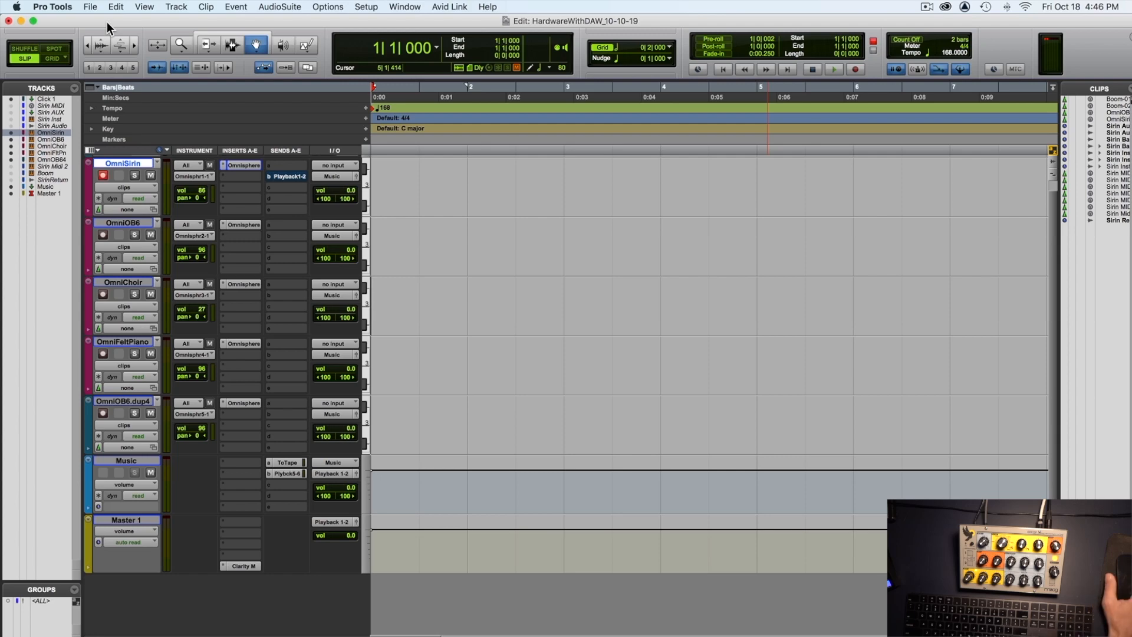
Step: Load the SIRIN - Lucky Fellow patch in Omnisphere on the OmniSirin track and close the plug-in window
{"action": "left_click", "coordinate": [239, 165]}
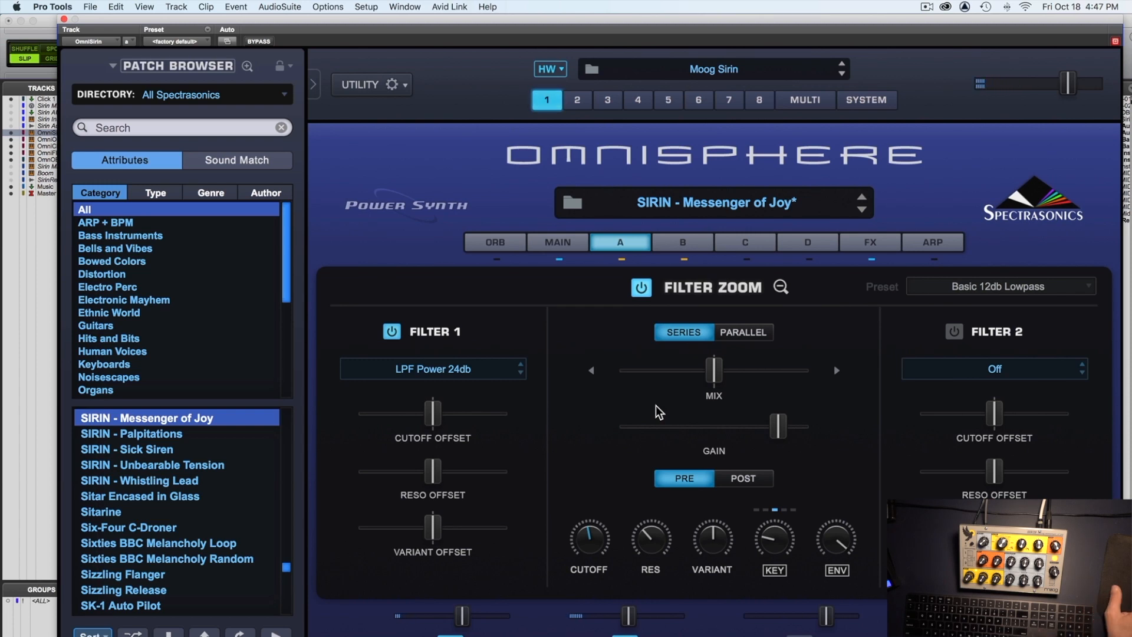
{"action": "scroll", "coordinate": [230, 449], "scroll_direction": "up", "scroll_amount": 2}
{"action": "left_click", "coordinate": [215, 467]}
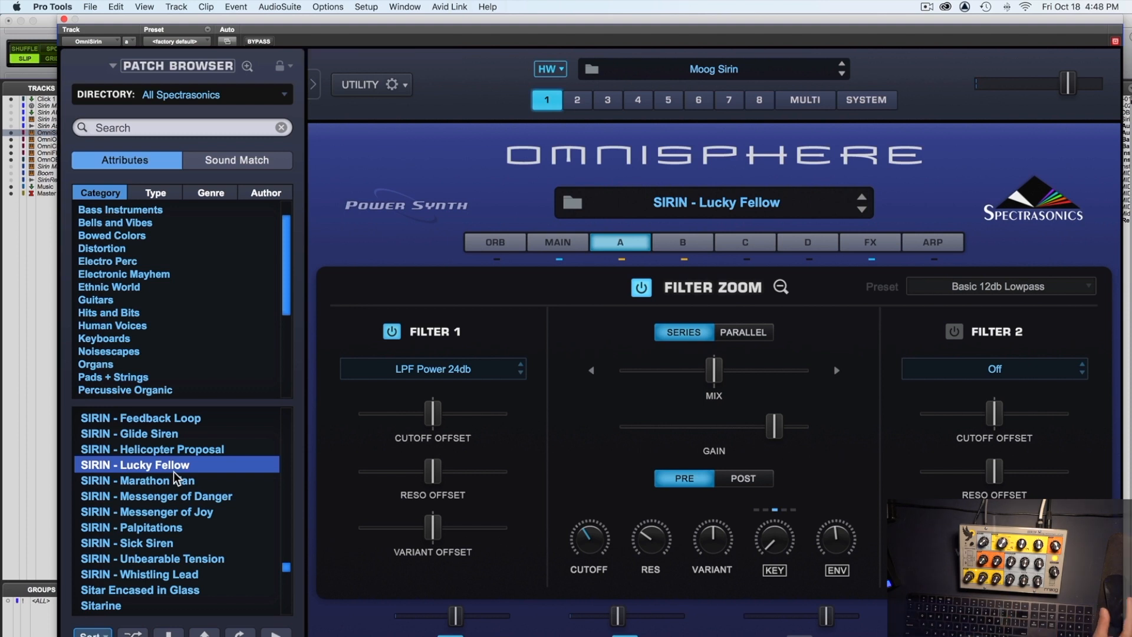
{"action": "scroll", "coordinate": [194, 460], "scroll_direction": "down", "scroll_amount": 5}
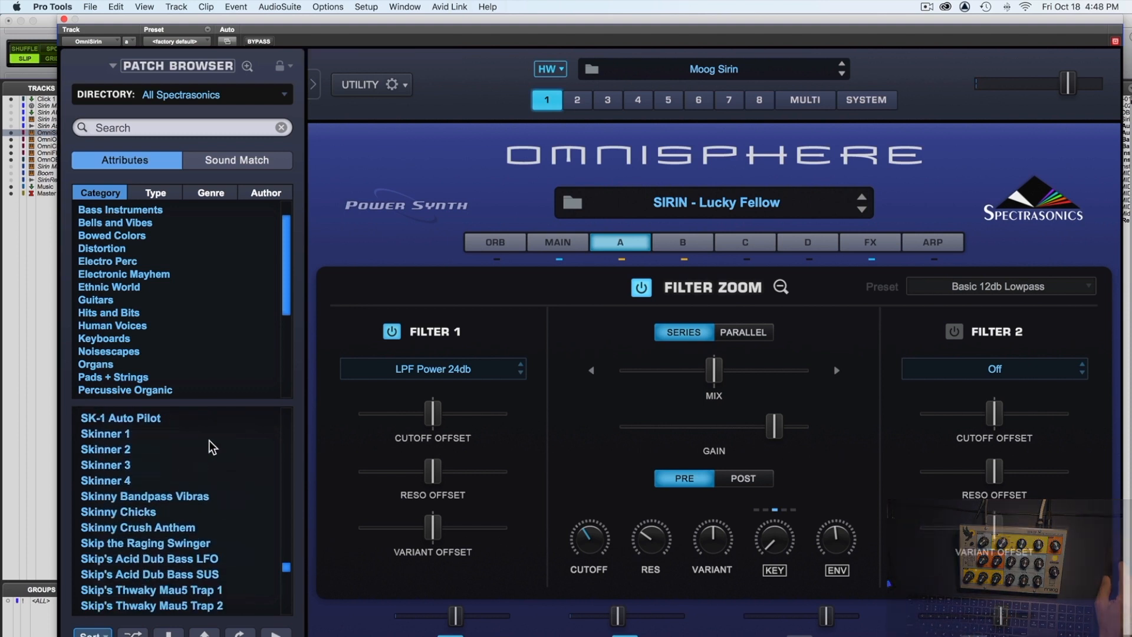
{"action": "left_click", "coordinate": [63, 20]}
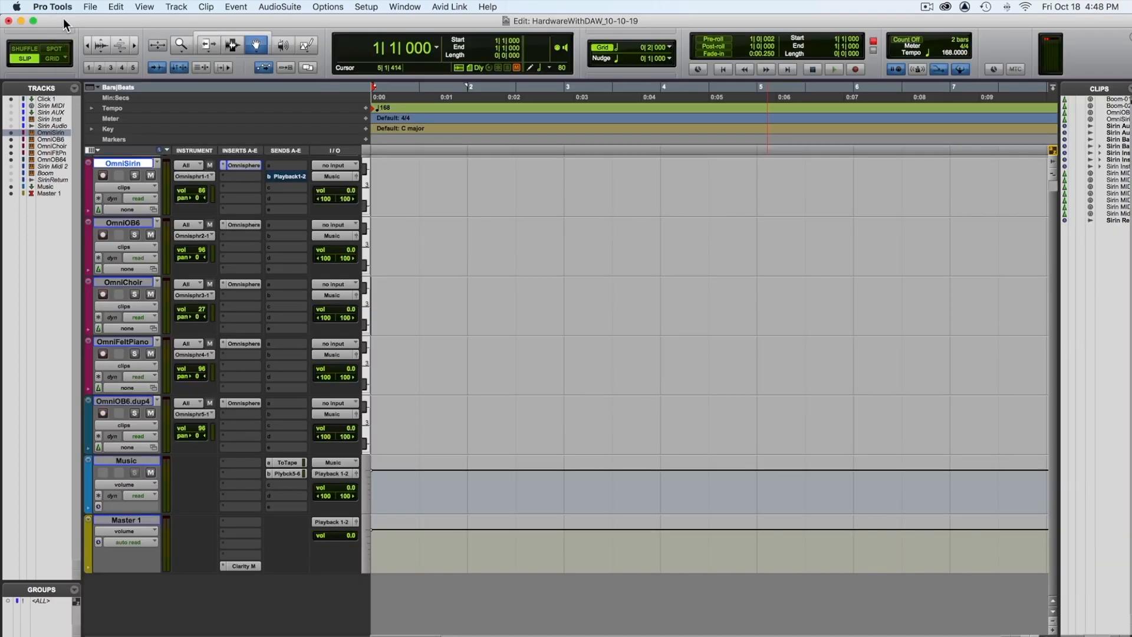
Step: Select the OmniOB6 track, examine the OB6 - Classic Lushness patch in its Omnisphere plug-in, and close the plug-in window
{"action": "left_click", "coordinate": [124, 223]}
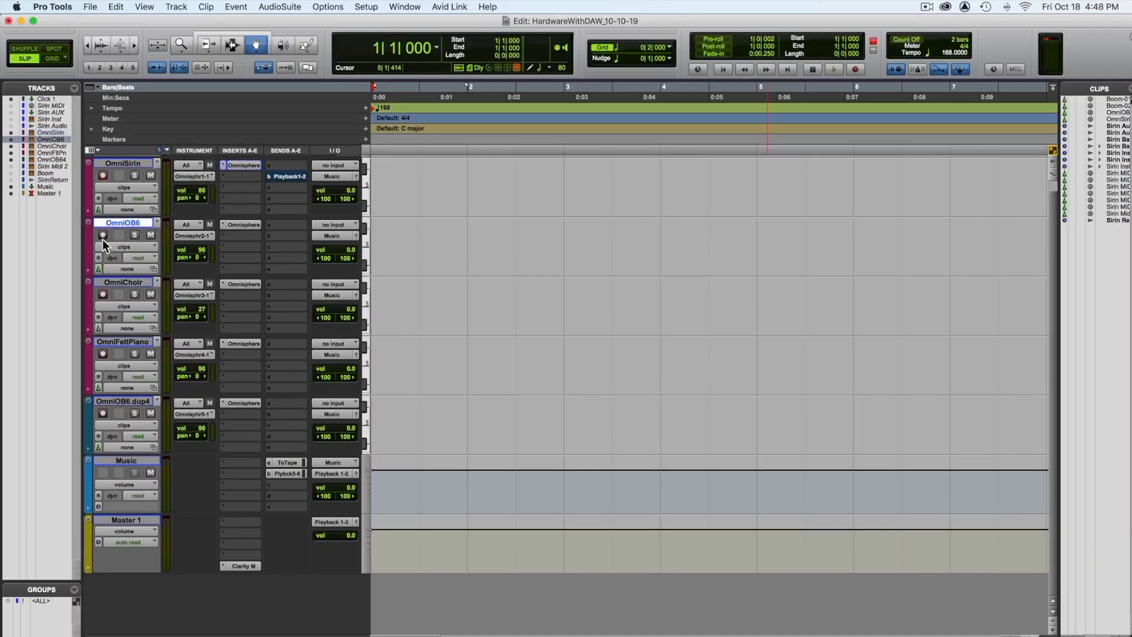
{"action": "left_click", "coordinate": [241, 225]}
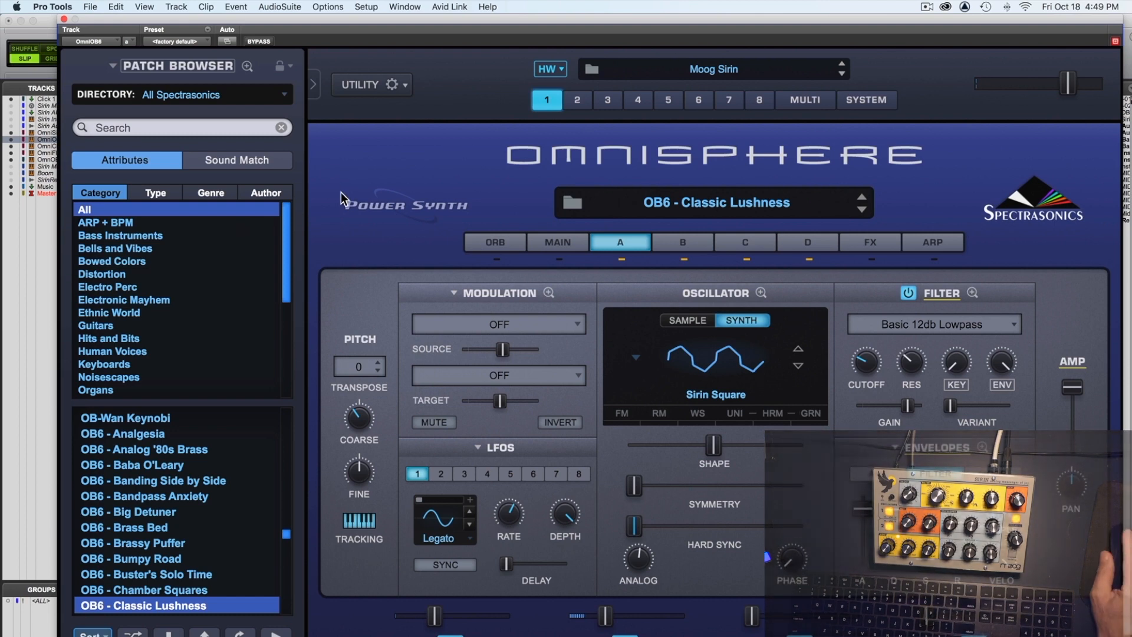
{"action": "left_click", "coordinate": [64, 20]}
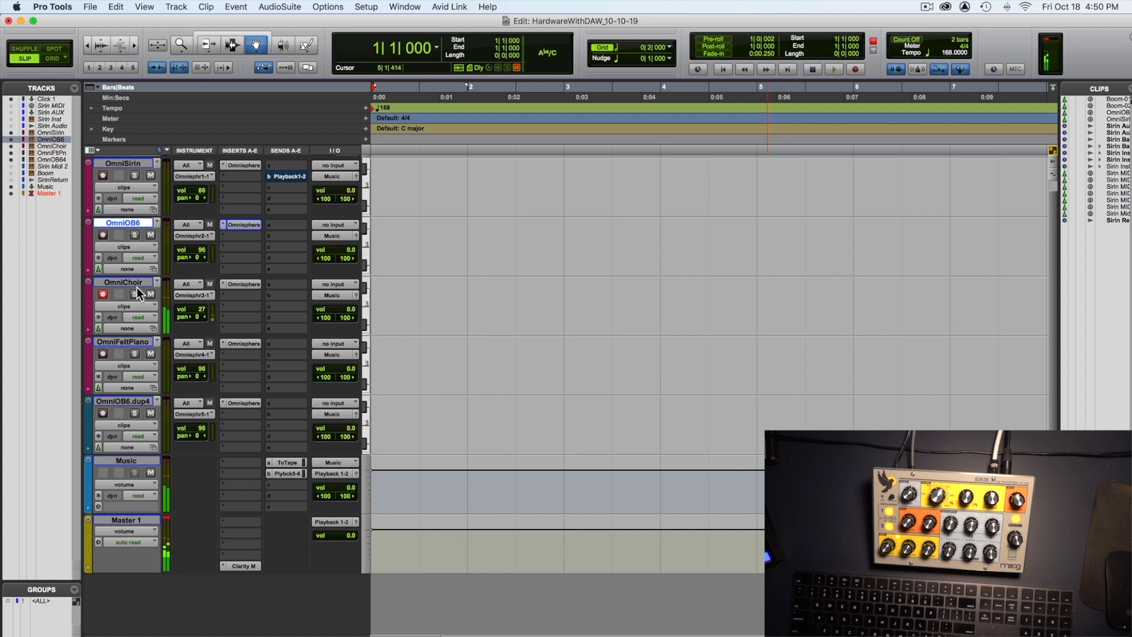
Step: Record-arm the OmniFeltPiano track in place of OmniChoir
{"action": "scroll", "coordinate": [134, 289], "scroll_direction": "right", "scroll_amount": 2}
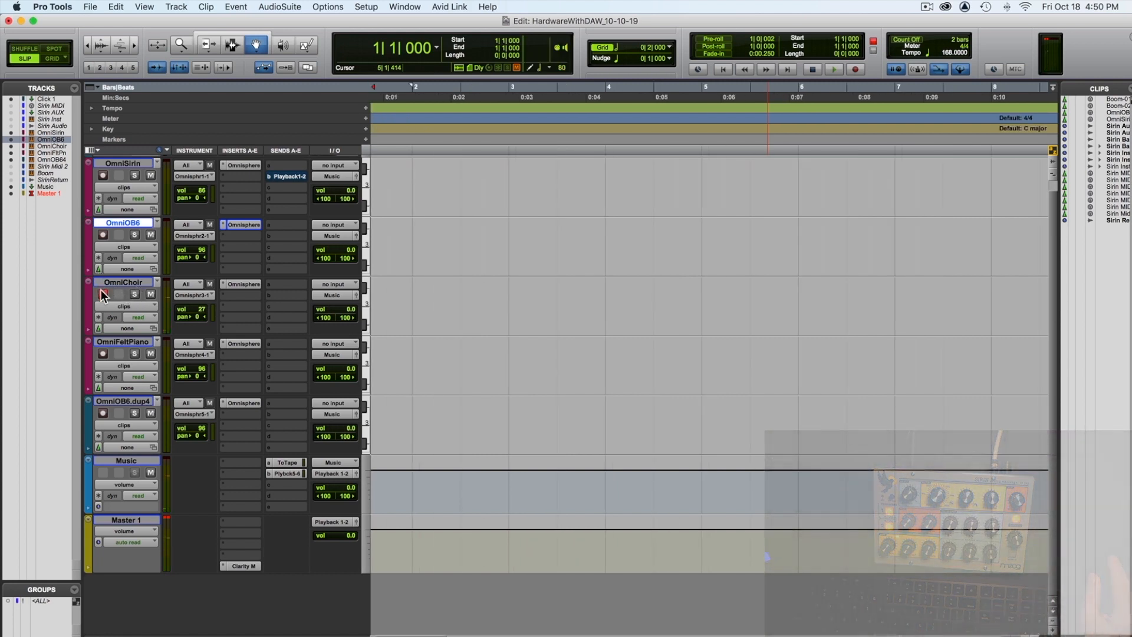
{"action": "left_click", "coordinate": [102, 353]}
{"action": "scroll", "coordinate": [104, 353], "scroll_direction": "up", "scroll_amount": 1}
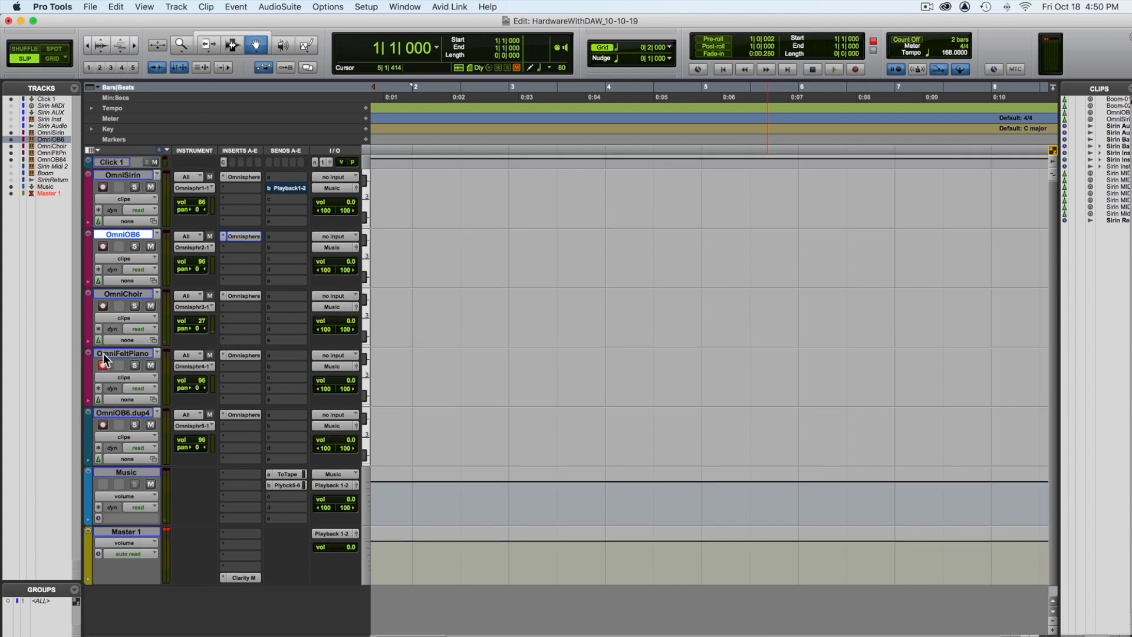
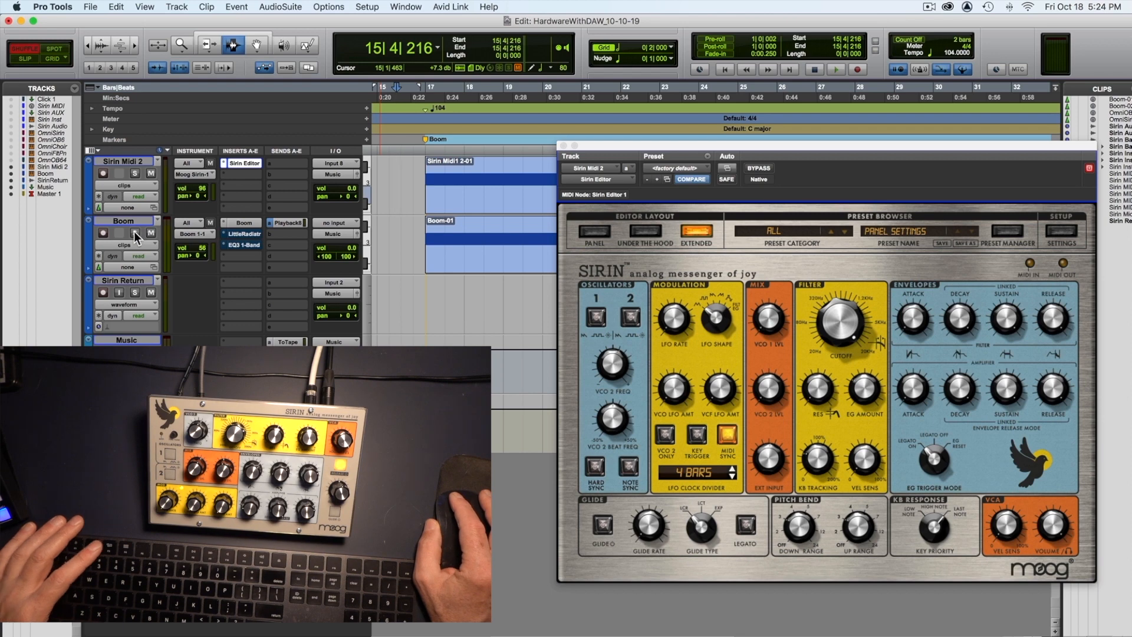
Step: Audition the session, then mute the Boom track and open its send a fader window
{"action": "key", "text": "space"}
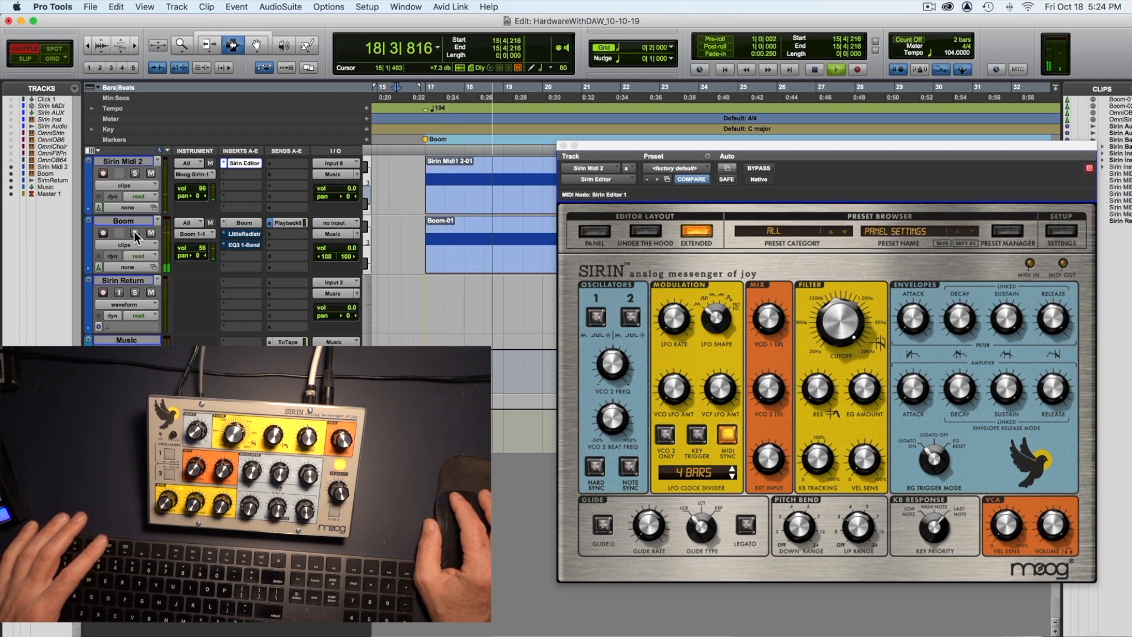
{"action": "key", "text": "space"}
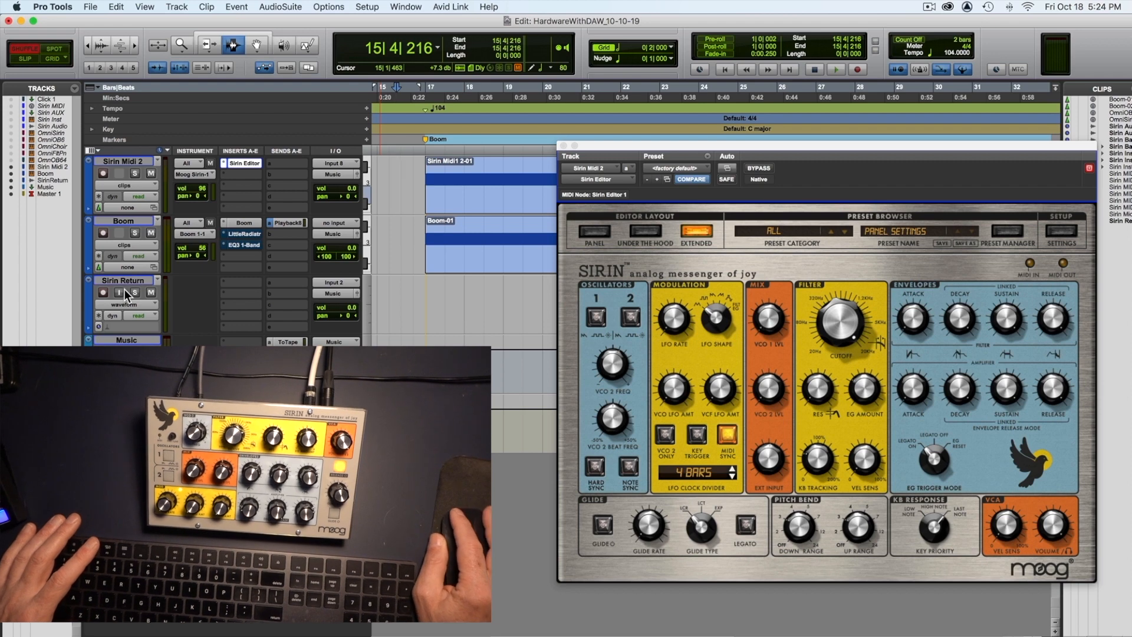
{"action": "left_click", "coordinate": [150, 233]}
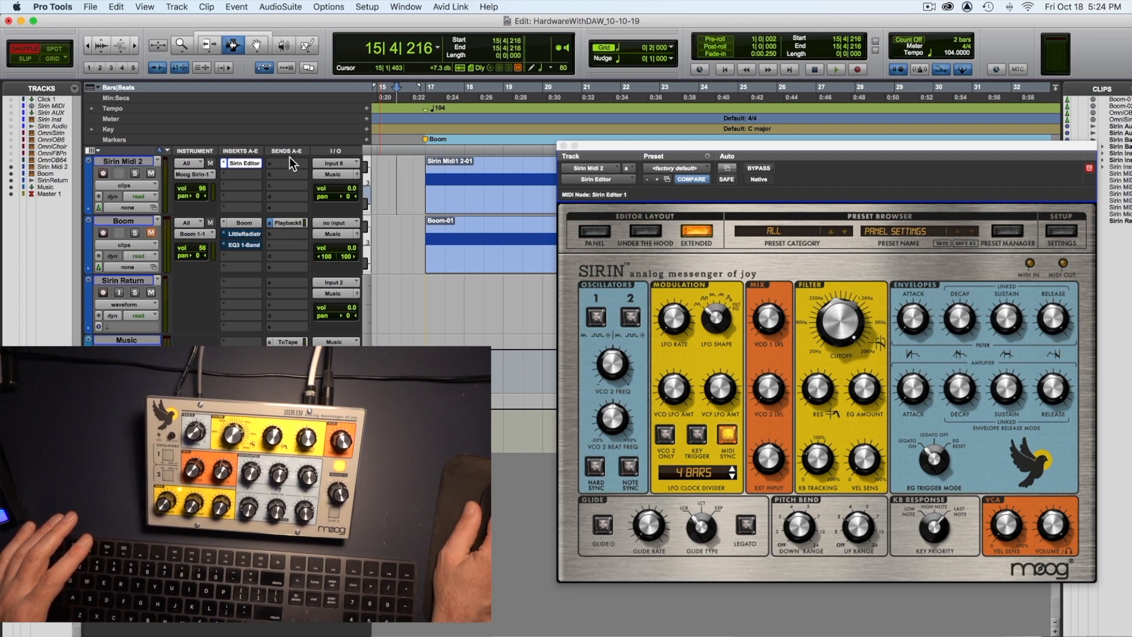
{"action": "left_click", "coordinate": [284, 224]}
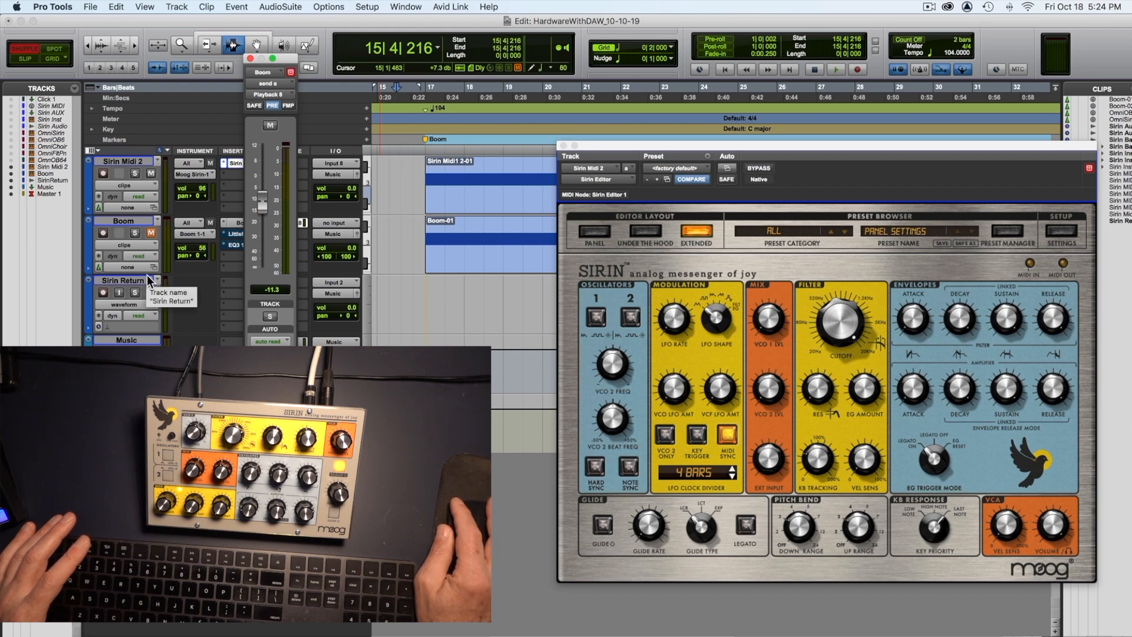
Step: Record-arm the Sirin Return track, enable its input monitoring, and play a short passage to check the return signal
{"action": "left_click", "coordinate": [103, 291]}
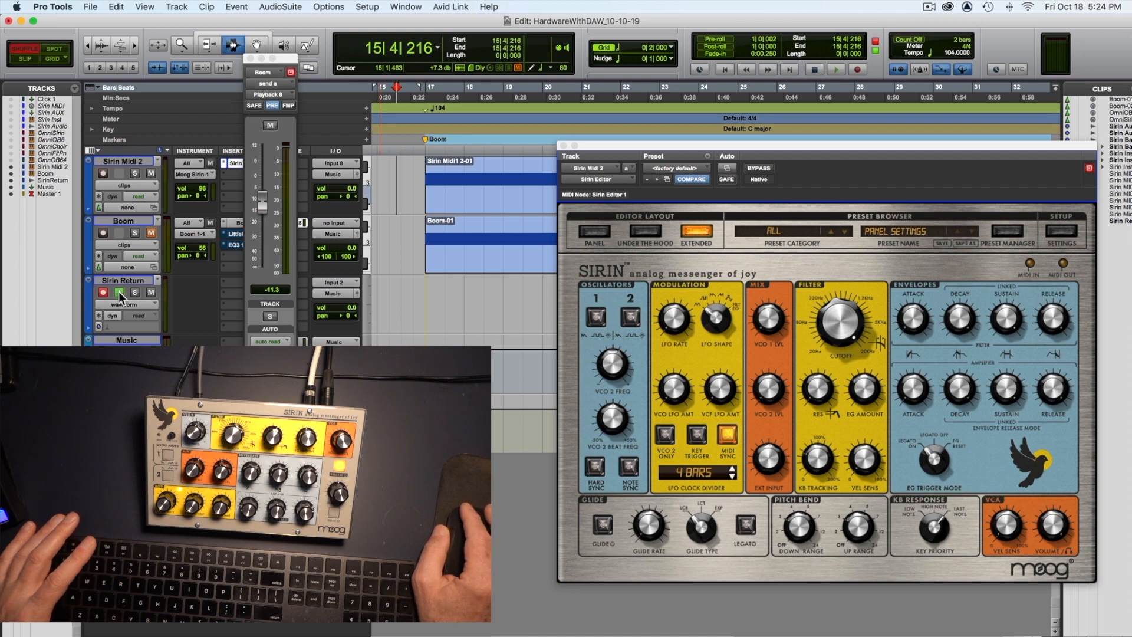
{"action": "left_click", "coordinate": [118, 292]}
{"action": "key", "text": "space"}
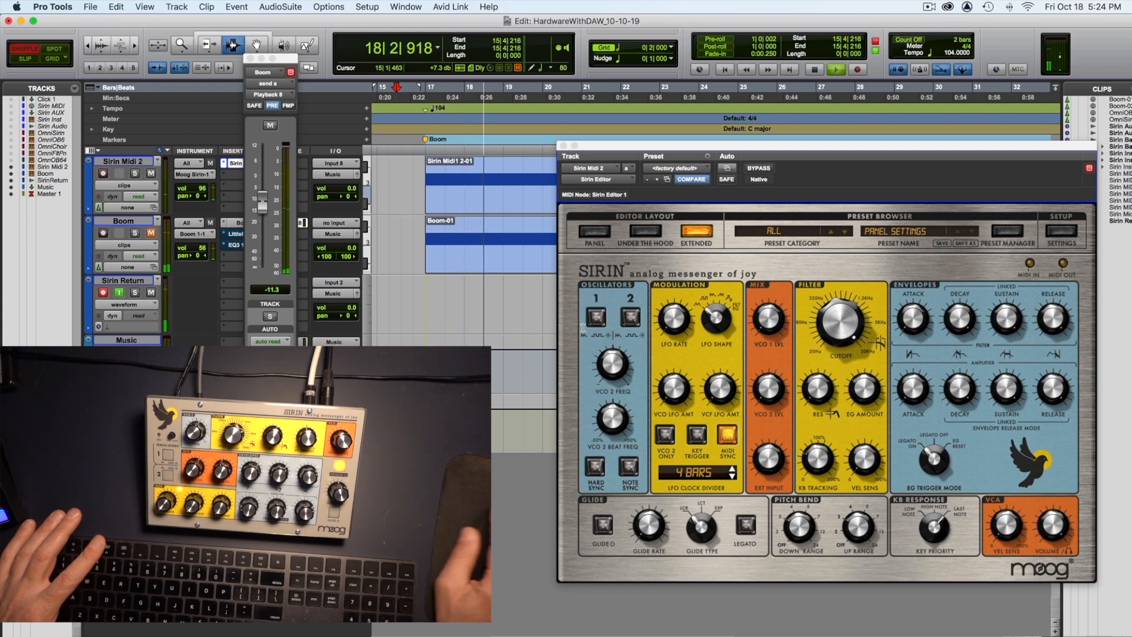
{"action": "key", "text": "space"}
Step: Audition the Boom beat through the Sirin while adjusting the hardware, and close the Boom send window
{"action": "left_click", "coordinate": [829, 313]}
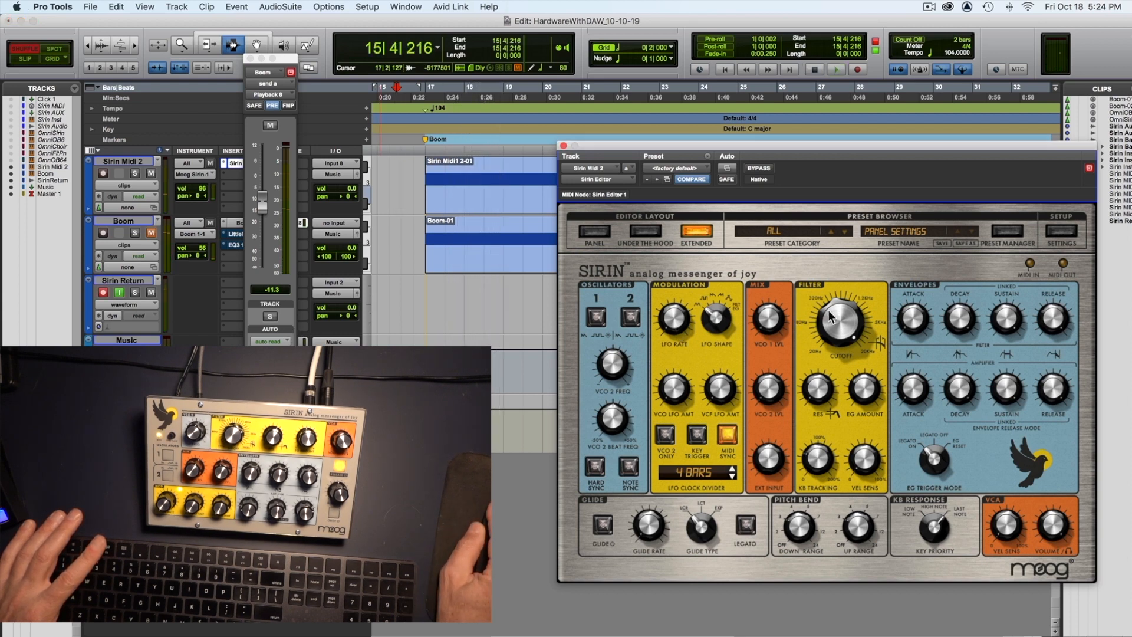
{"action": "key", "text": "space"}
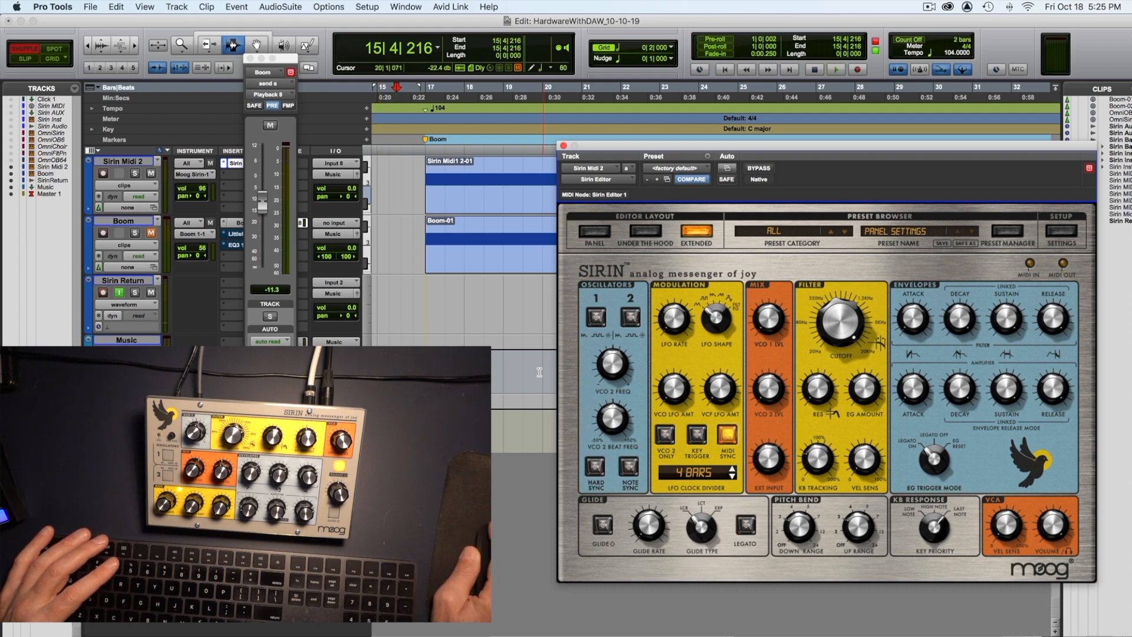
{"action": "key", "text": "space"}
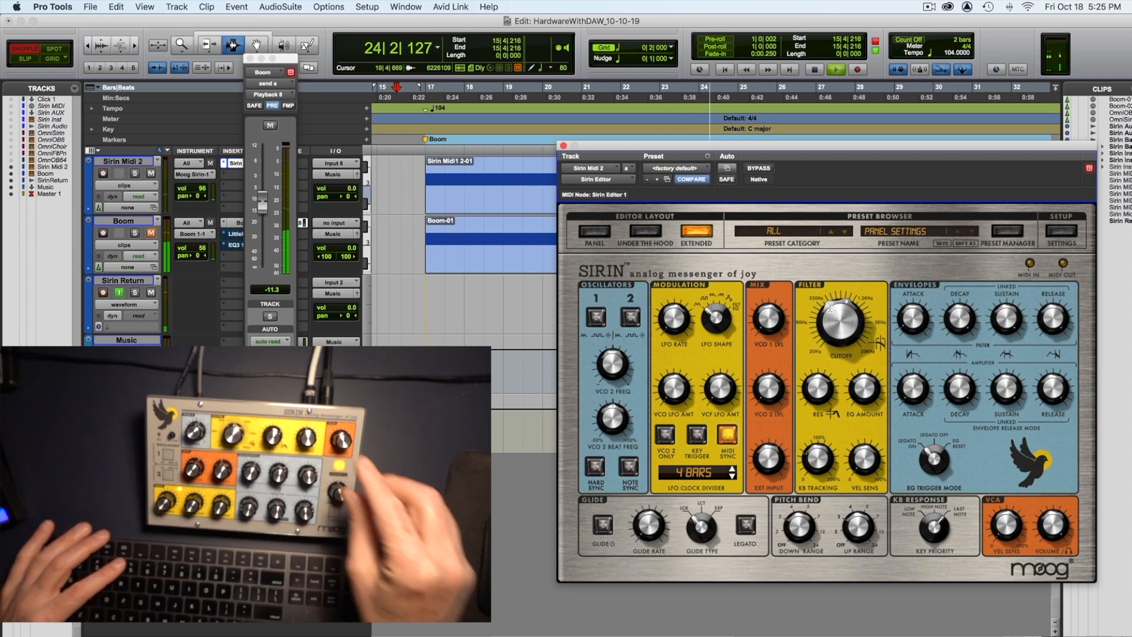
{"action": "key", "text": "space"}
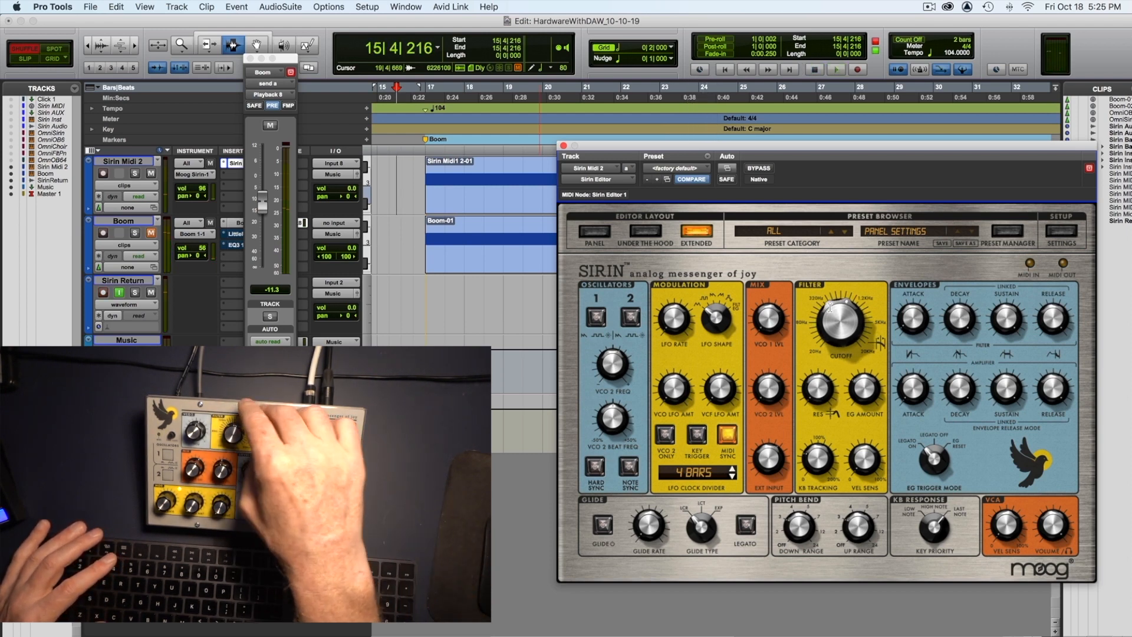
{"action": "key", "text": "space"}
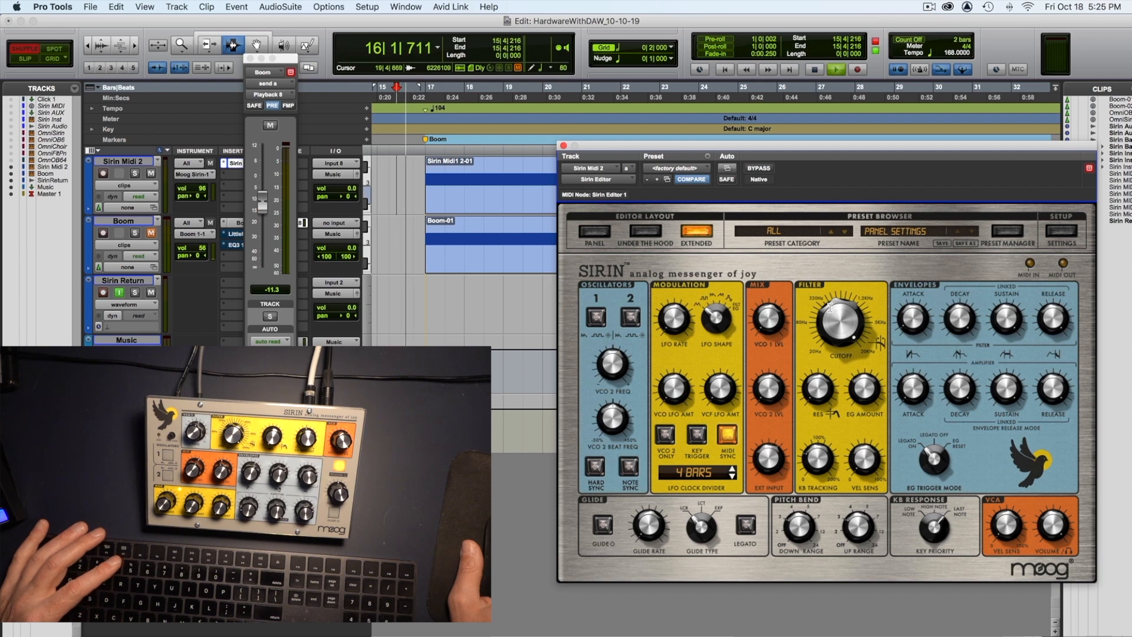
{"action": "key", "text": "space"}
{"action": "left_click", "coordinate": [250, 58]}
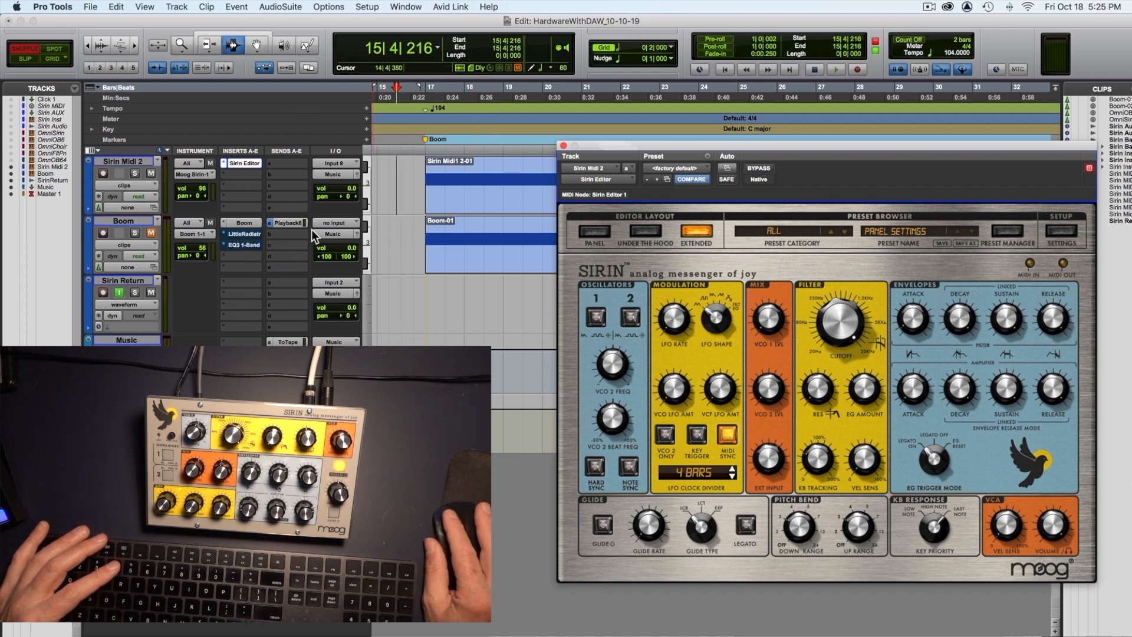
Step: Take the Little Radiator plug-in on the Boom track out of bypass and raise its Heat during playback
{"action": "left_click", "coordinate": [243, 234]}
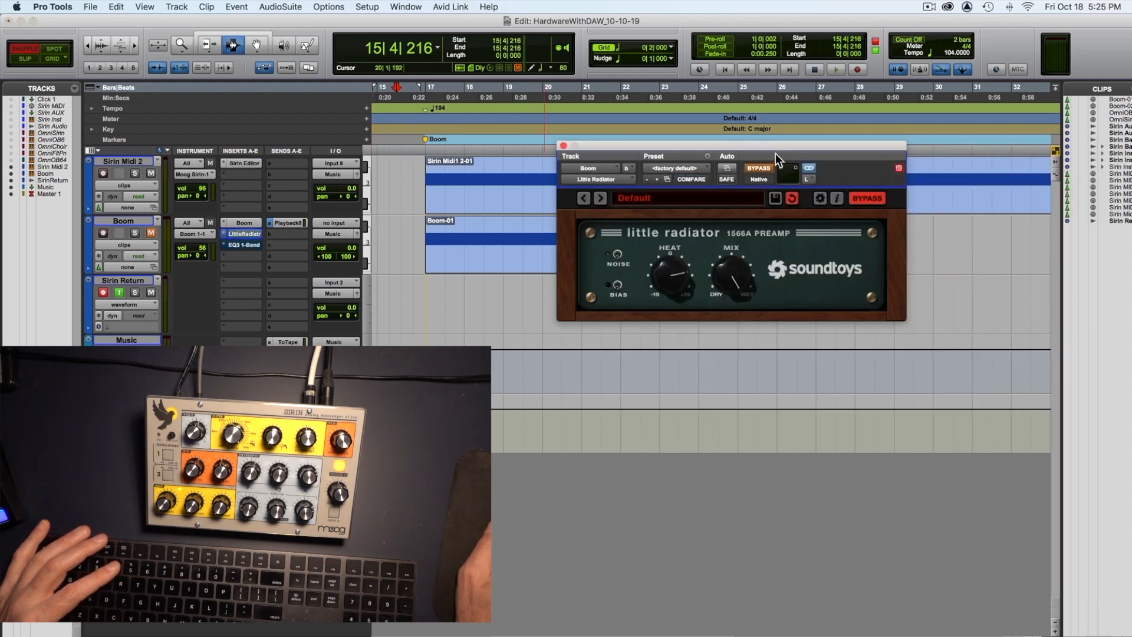
{"action": "left_click", "coordinate": [759, 169]}
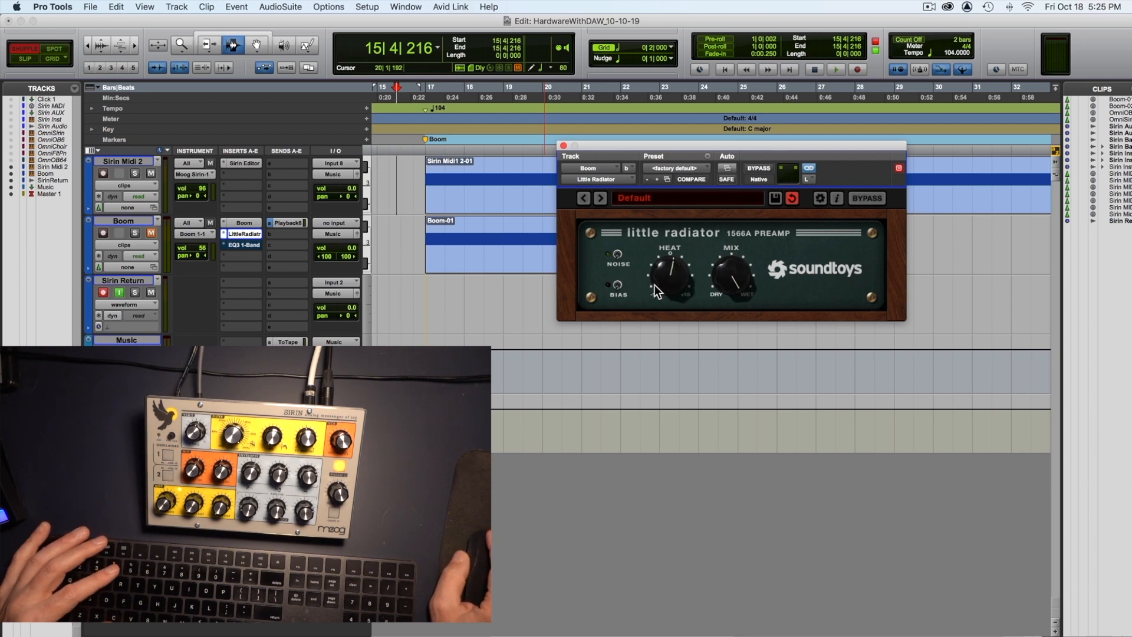
{"action": "key", "text": "space"}
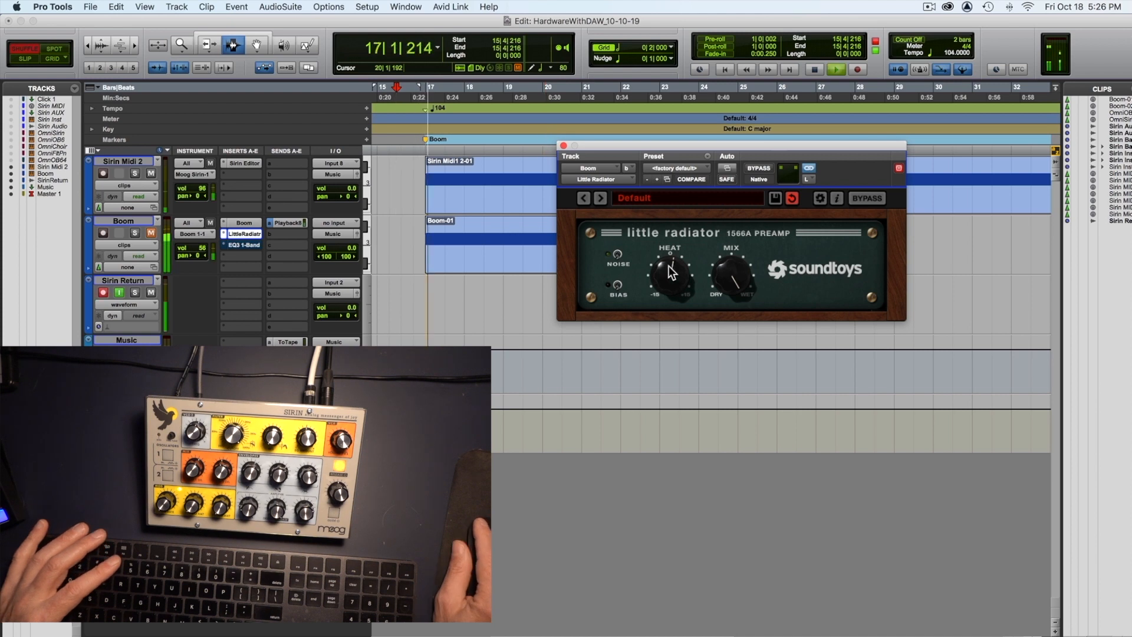
{"action": "left_click_drag", "start_coordinate": [670, 261], "coordinate": [673, 249]}
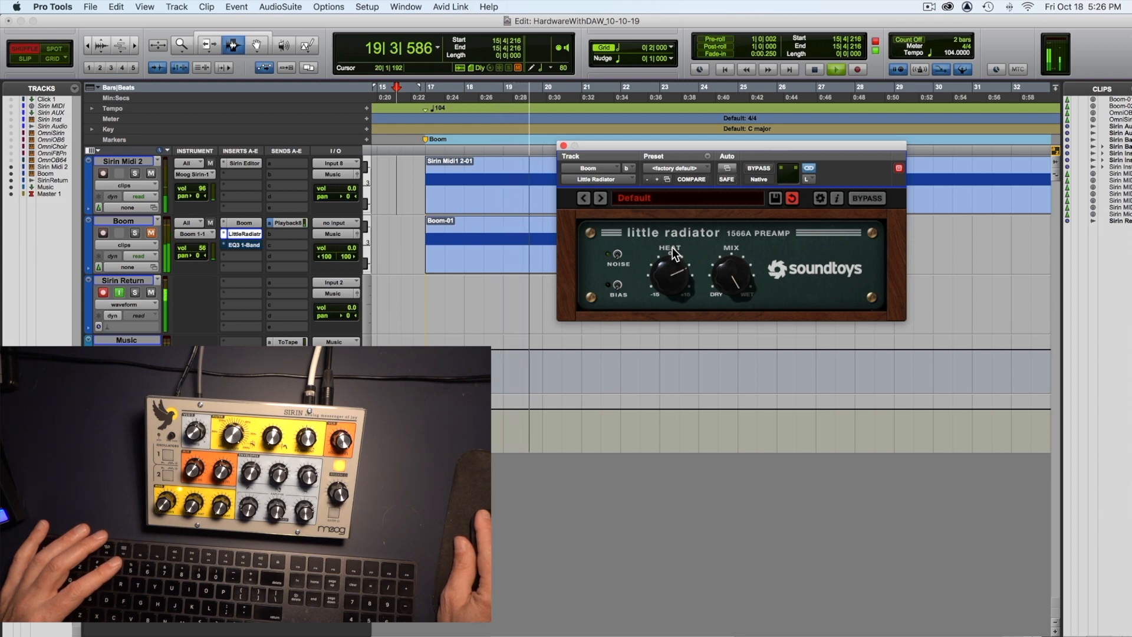
{"action": "key", "text": "space"}
Step: During playback, enable the bypassed EQ3 1-Band high-pass filter on the Boom track and raise the filter cutoff in the Sirin Editor
{"action": "left_click", "coordinate": [250, 163]}
{"action": "left_click", "coordinate": [246, 163]}
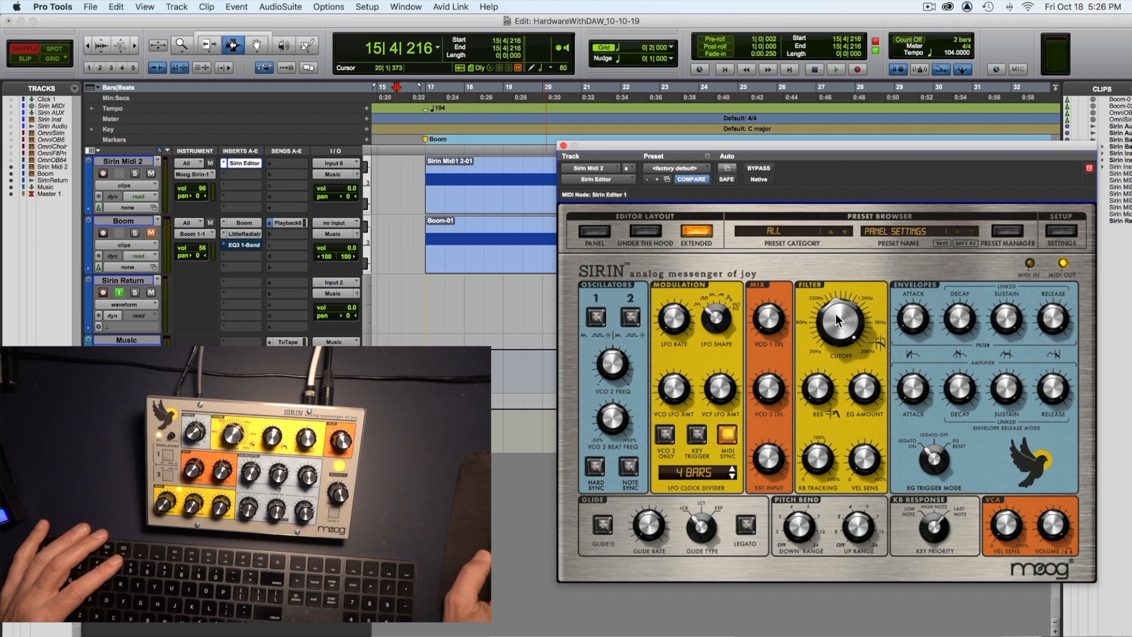
{"action": "key", "text": "space"}
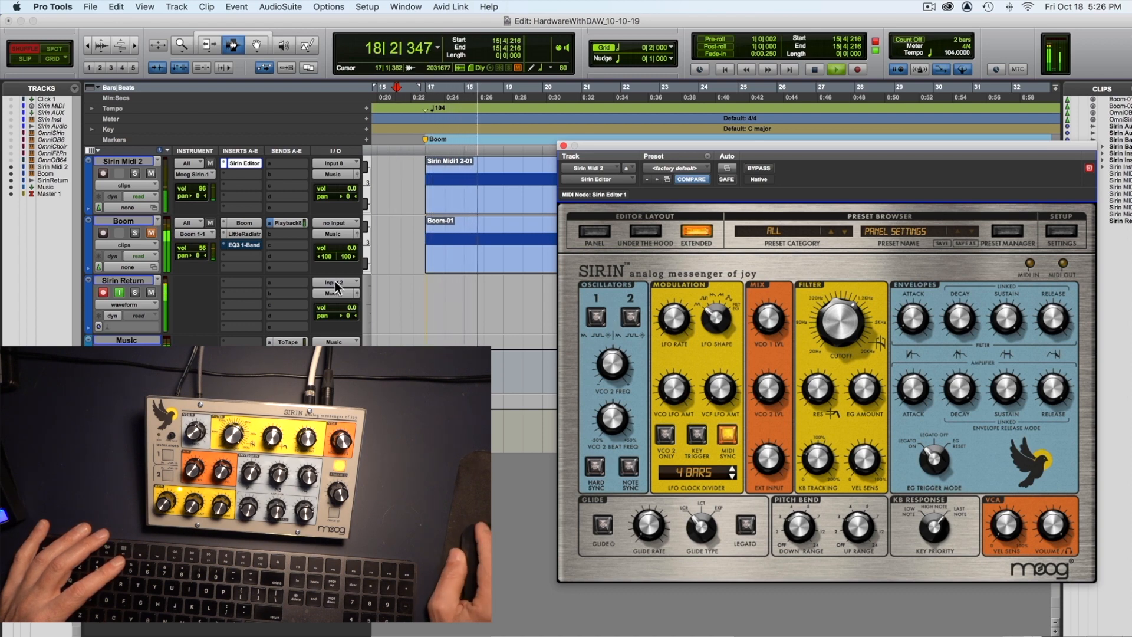
{"action": "left_click", "coordinate": [247, 245]}
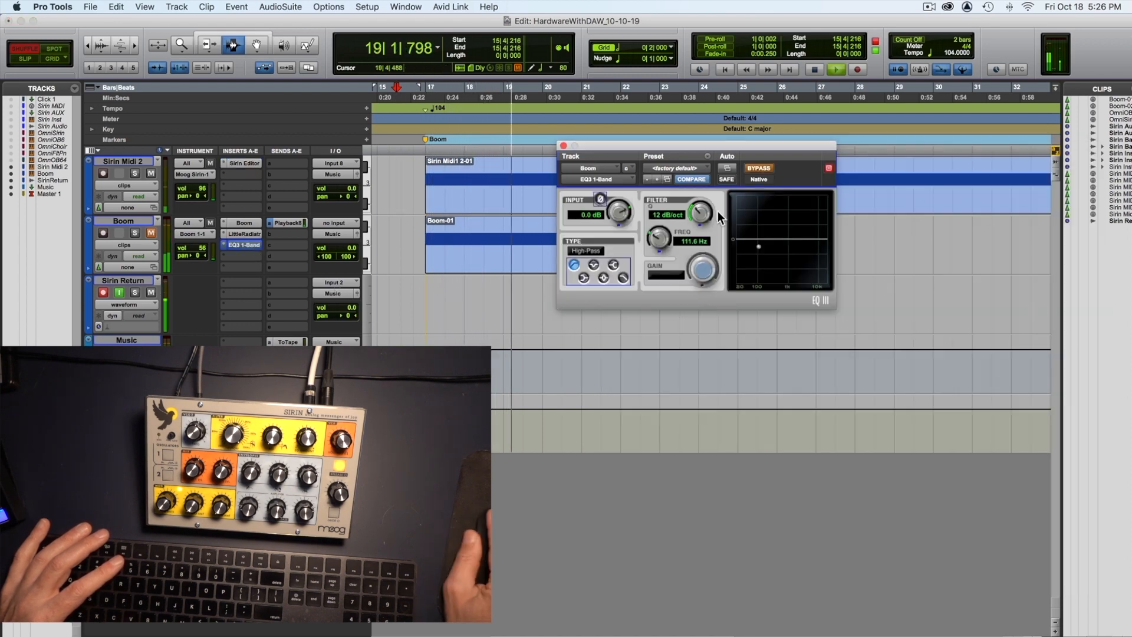
{"action": "left_click", "coordinate": [759, 169]}
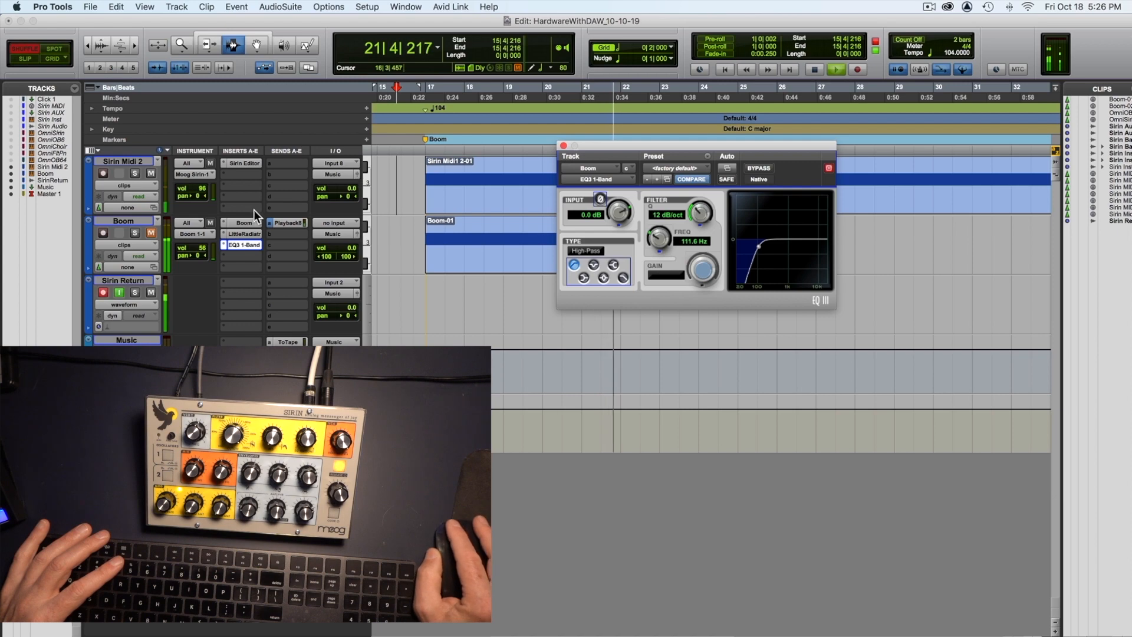
{"action": "left_click", "coordinate": [245, 161]}
{"action": "left_click_drag", "start_coordinate": [840, 320], "coordinate": [851, 284]}
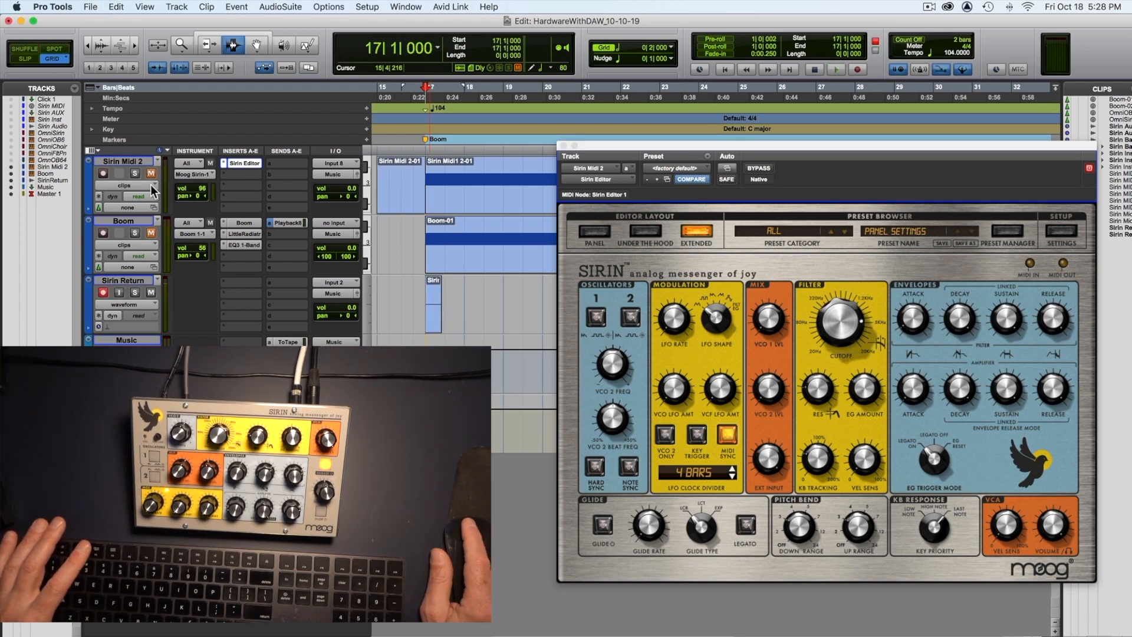
Step: Record the processed Boom beat onto the Sirin Return track from bar 17 and close the Sirin Editor window
{"action": "key", "text": "super+space"}
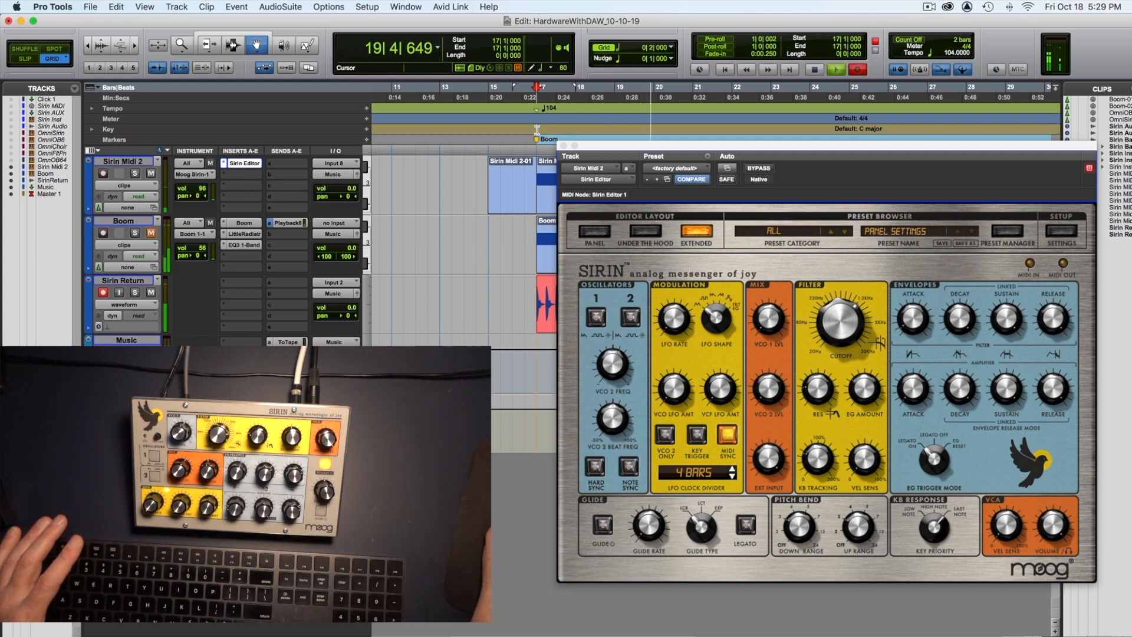
{"action": "left_click_drag", "start_coordinate": [591, 147], "coordinate": [649, 323]}
{"action": "key", "text": "space"}
{"action": "left_click", "coordinate": [621, 322]}
Step: Bypass the Little Radiator and EQ3 1-Band inserts on the Boom track and disarm the Sirin Return track
{"action": "left_click", "coordinate": [239, 233], "text": "super"}
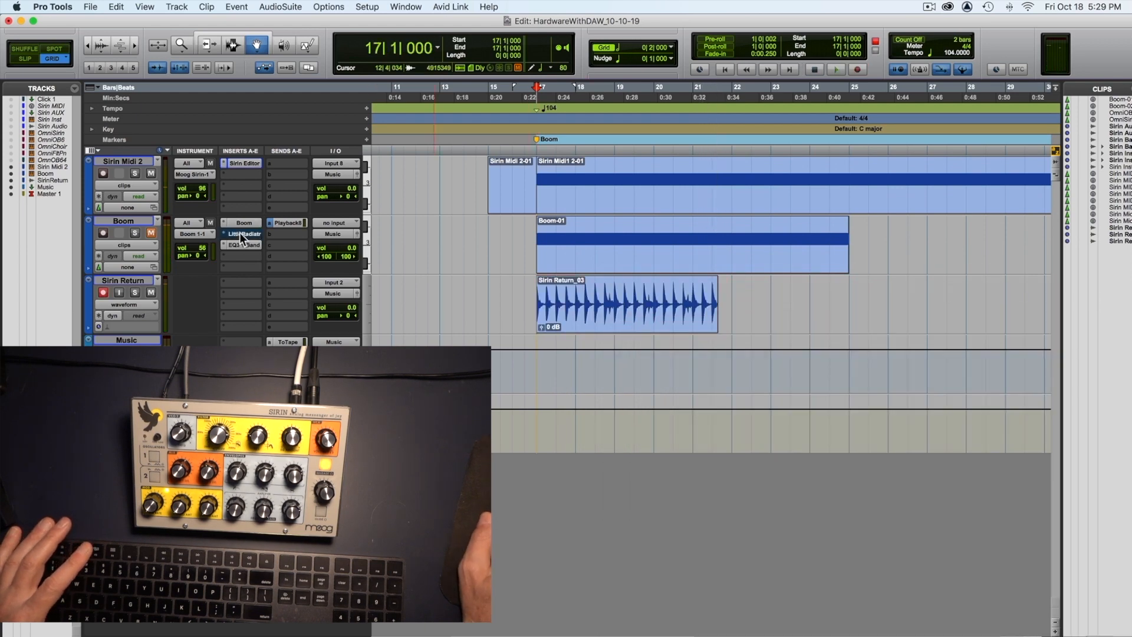
{"action": "left_click", "coordinate": [231, 243], "text": "super"}
{"action": "scroll", "coordinate": [229, 241], "scroll_direction": "right", "scroll_amount": 1}
{"action": "left_click", "coordinate": [104, 291]}
Step: In Shuffle mode, split the Sirin Return clip just before its first transient and delete the silent start so the audio aligns with bar 17
{"action": "key", "text": "t"}
{"action": "key", "text": "t"}
{"action": "key", "text": "t"}
{"action": "key", "text": "t"}
{"action": "key", "text": "t"}
{"action": "key", "text": "t"}
{"action": "key", "text": "t"}
{"action": "key", "text": "t"}
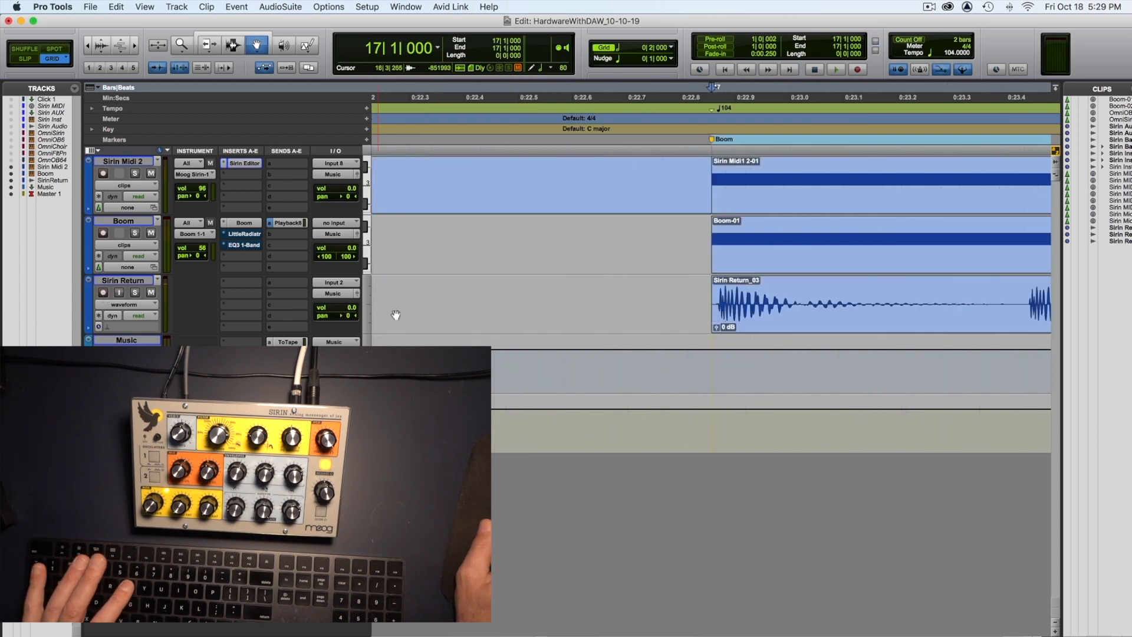
{"action": "left_click", "coordinate": [40, 52]}
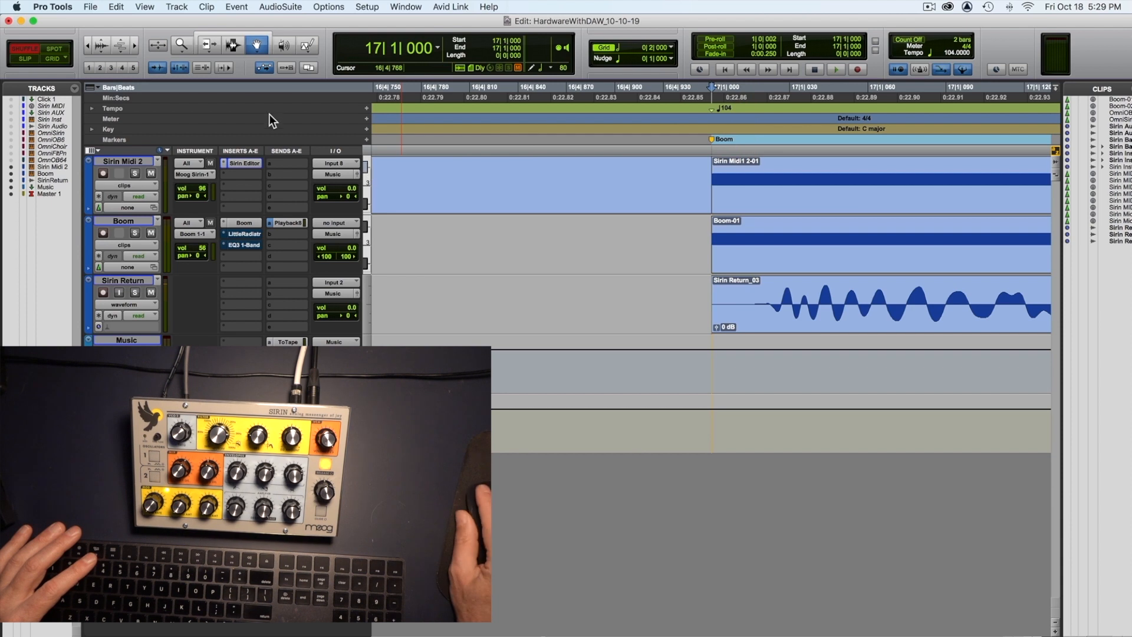
{"action": "left_click", "coordinate": [756, 313]}
{"action": "key", "text": "super+e"}
{"action": "double_click", "coordinate": [740, 315]}
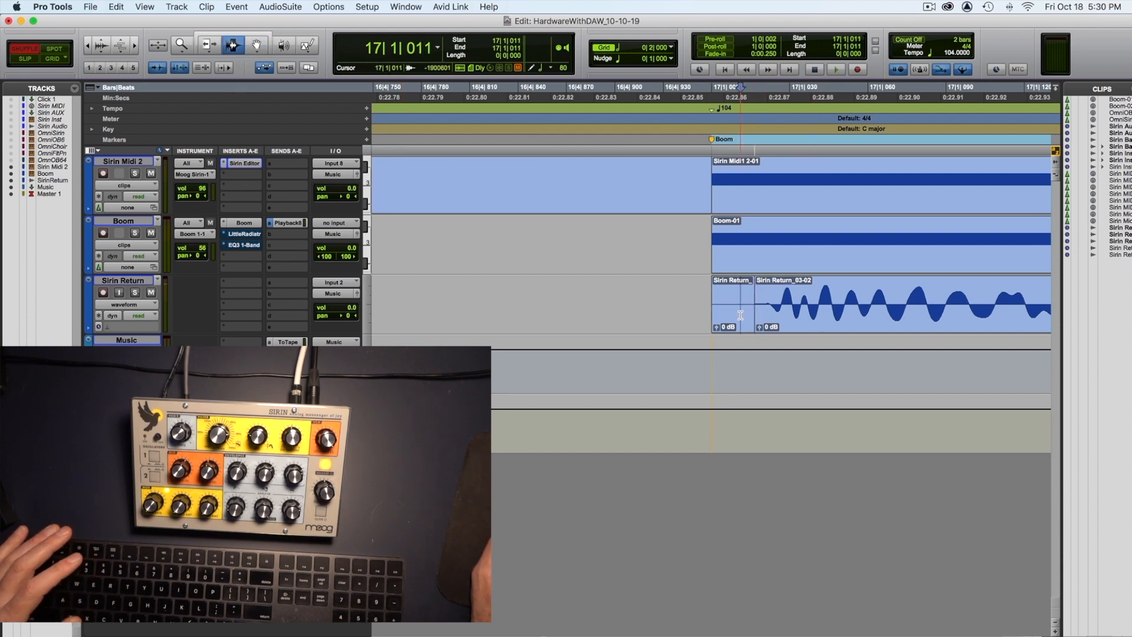
{"action": "scroll", "coordinate": [740, 315], "scroll_direction": "left", "scroll_amount": 1}
{"action": "key", "text": "BackSpace"}
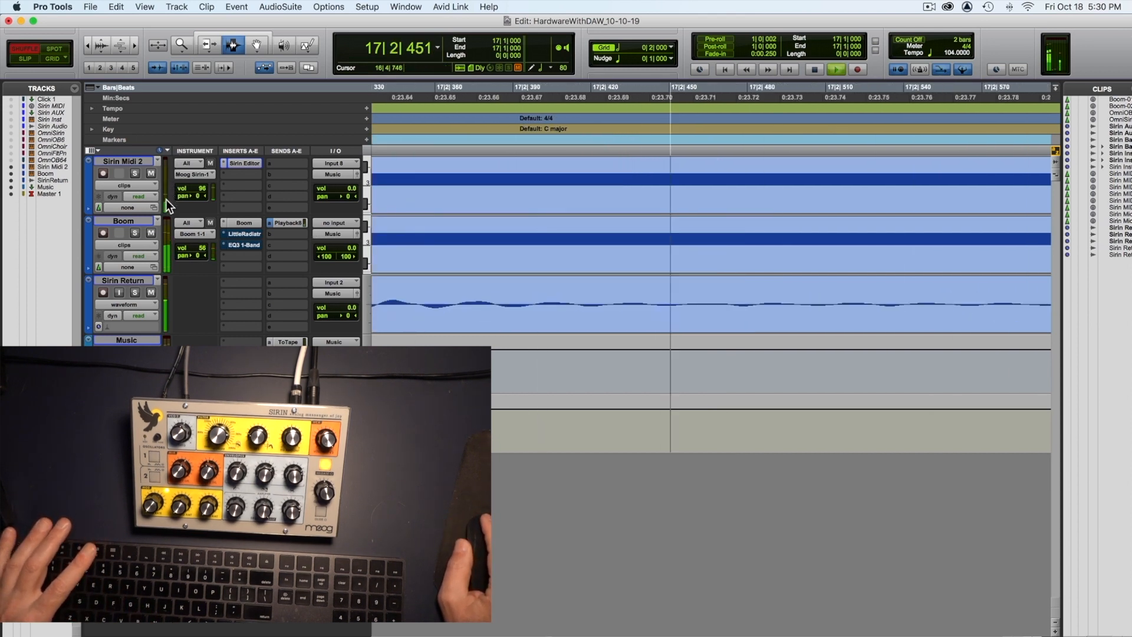
Step: Play the aligned Sirin Return clip with the Boom beat, set the Sirin Return volume to -7.3 dB, and restart playback
{"action": "key", "text": "t"}
{"action": "key", "text": "t"}
{"action": "key", "text": "t"}
{"action": "key", "text": "t"}
{"action": "key", "text": "t"}
{"action": "key", "text": "r"}
{"action": "key", "text": "r"}
{"action": "key", "text": "r"}
{"action": "key", "text": "r"}
{"action": "key", "text": "r"}
{"action": "key", "text": "r"}
{"action": "key", "text": "r"}
{"action": "key", "text": "r"}
{"action": "key", "text": "r"}
{"action": "key", "text": "r"}
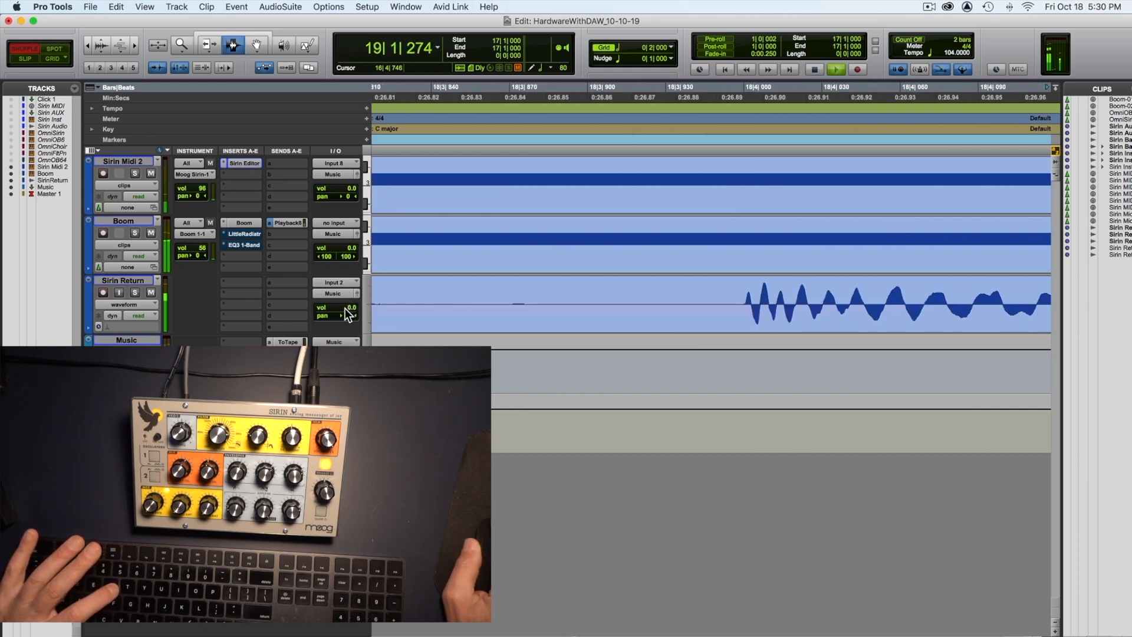
{"action": "left_click", "coordinate": [347, 309]}
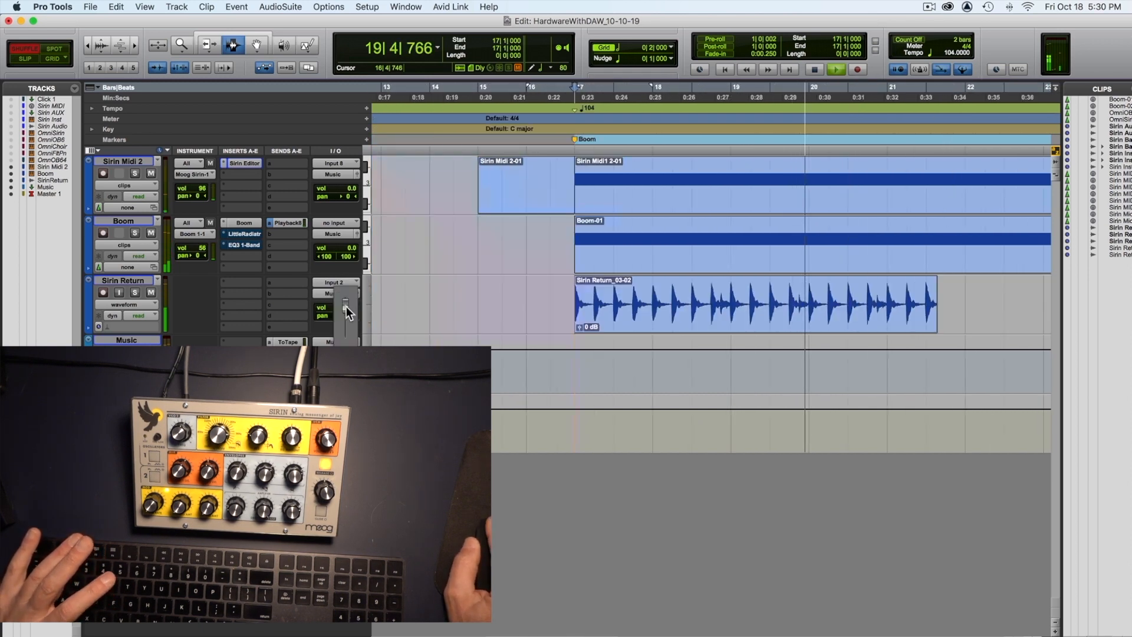
{"action": "left_click_drag", "start_coordinate": [346, 312], "coordinate": [347, 313]}
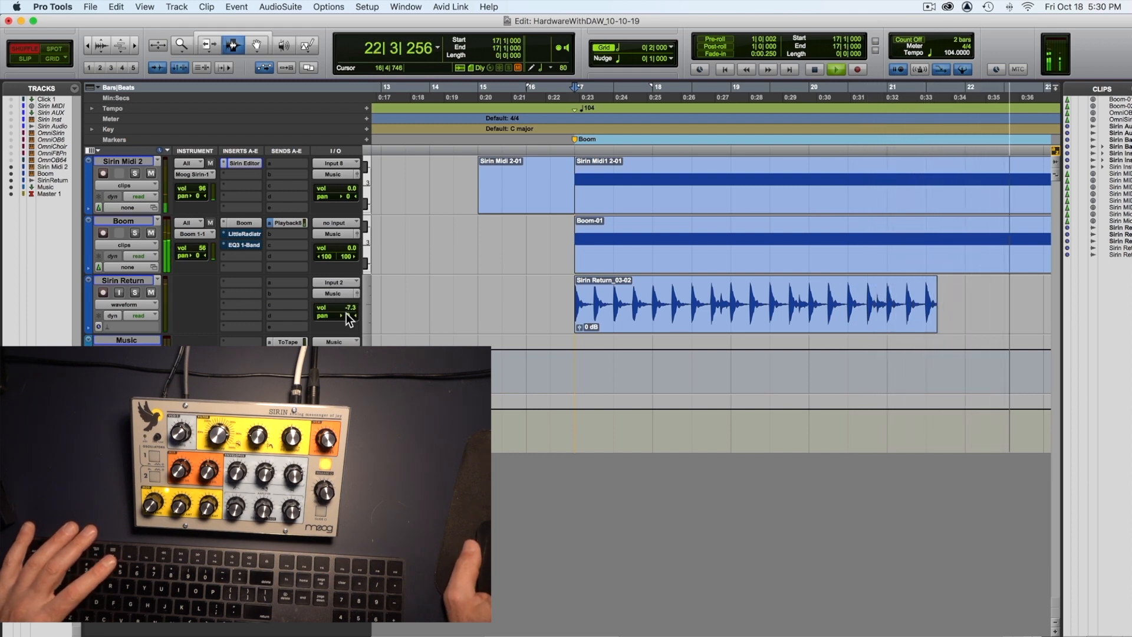
{"action": "key", "text": "space"}
{"action": "key", "text": "space"}
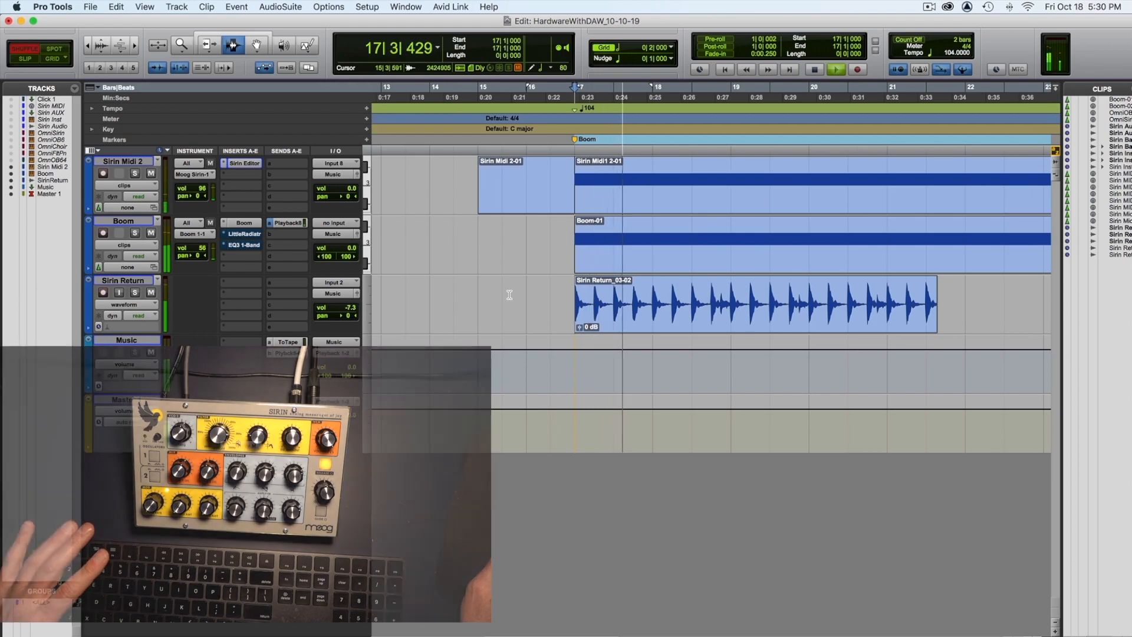